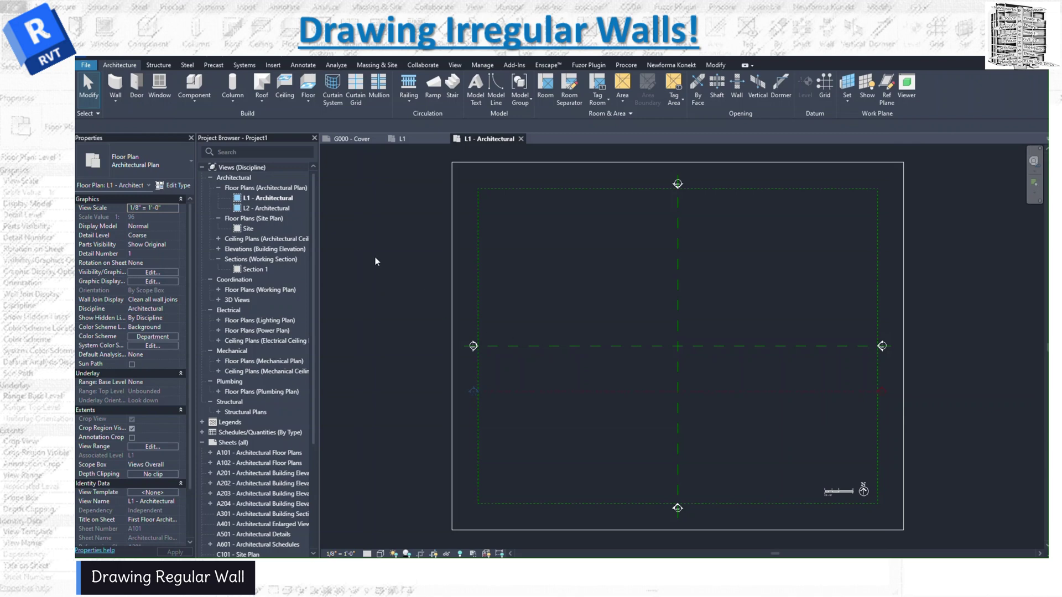
# Close the wall type list and start a Model In-Place component from the Component menu.
pyautogui.click(116, 105)
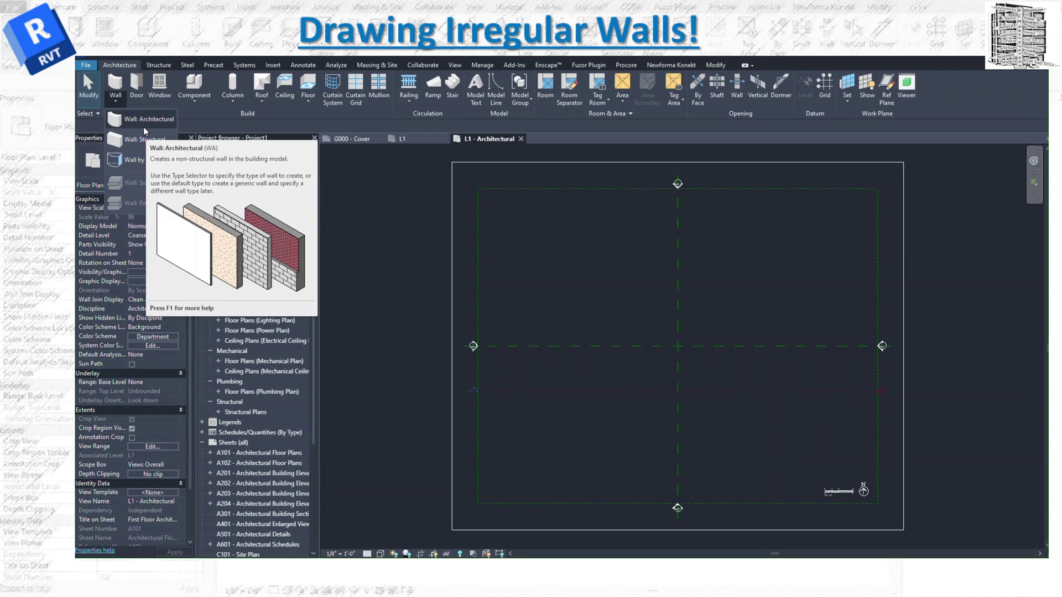
pyautogui.click(198, 107)
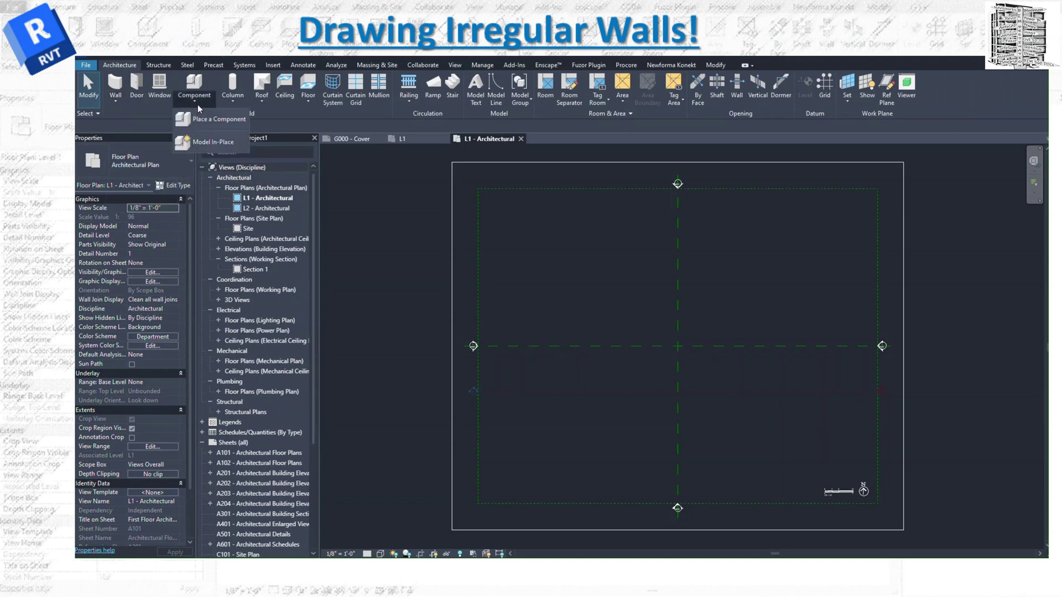
pyautogui.click(223, 143)
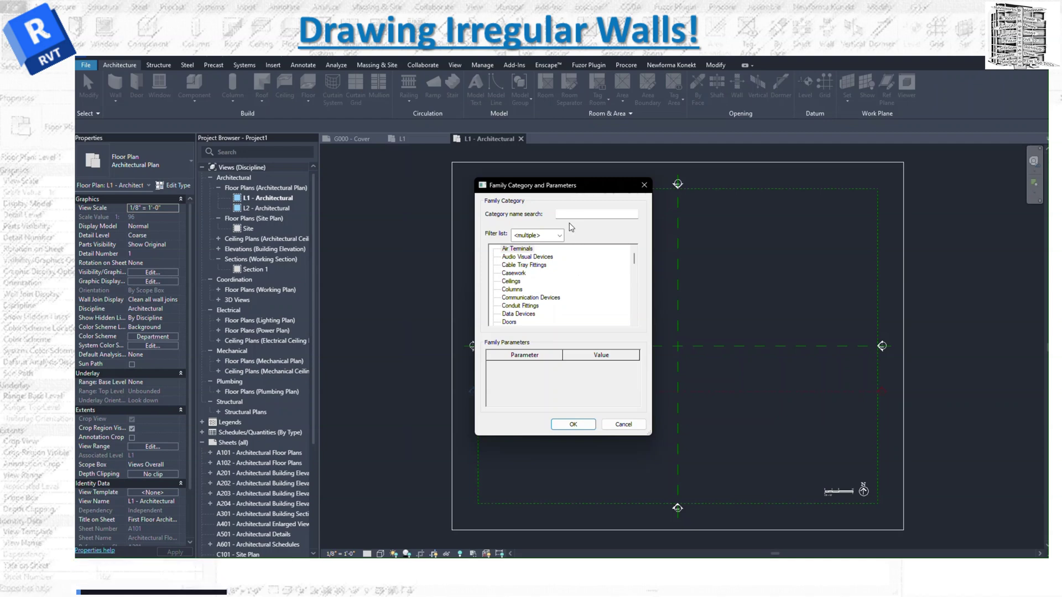
# Filter the category list by 'wall' and select Walls for the in-place component.
pyautogui.moveTo(635, 264); pyautogui.dragTo(633, 323)
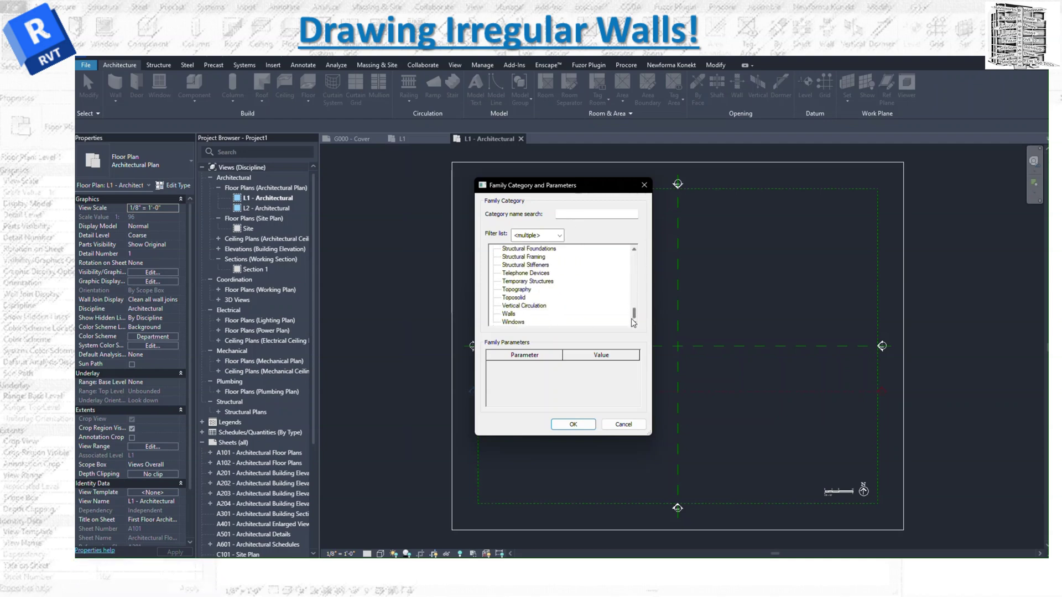
pyautogui.click(582, 216)
pyautogui.write('wall')
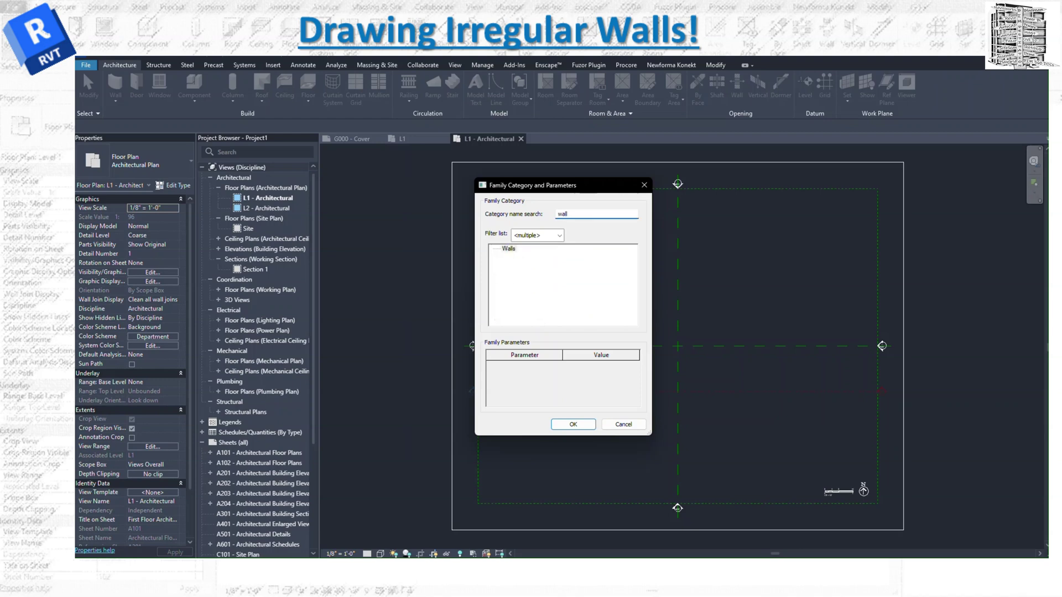
pyautogui.click(508, 249)
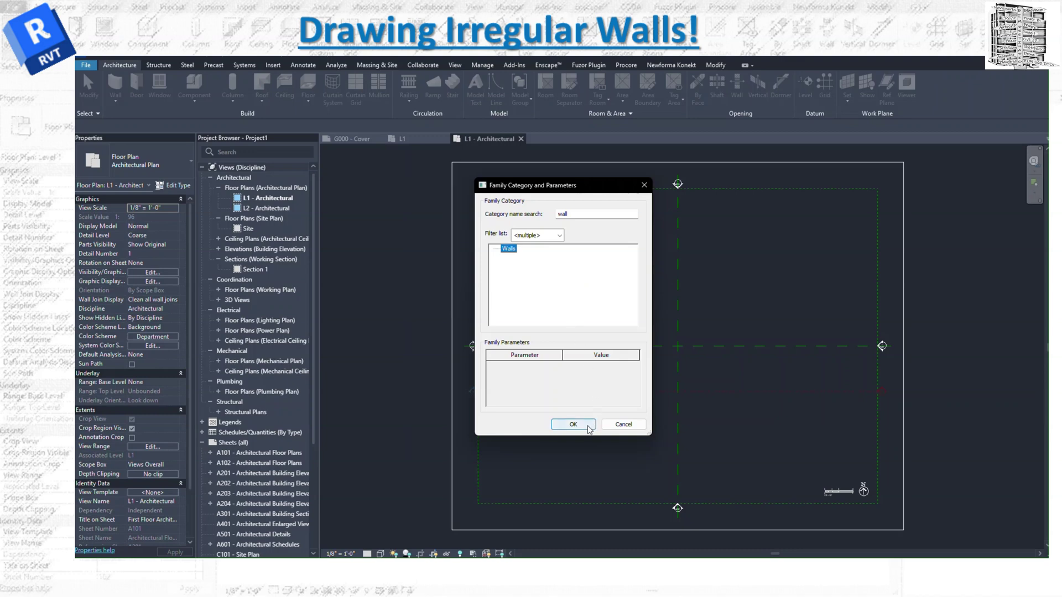
# Confirm Walls, rename 'Walls 1' to 'IRR WALL', and begin a solid Extrusion sketch.
pyautogui.click(574, 425)
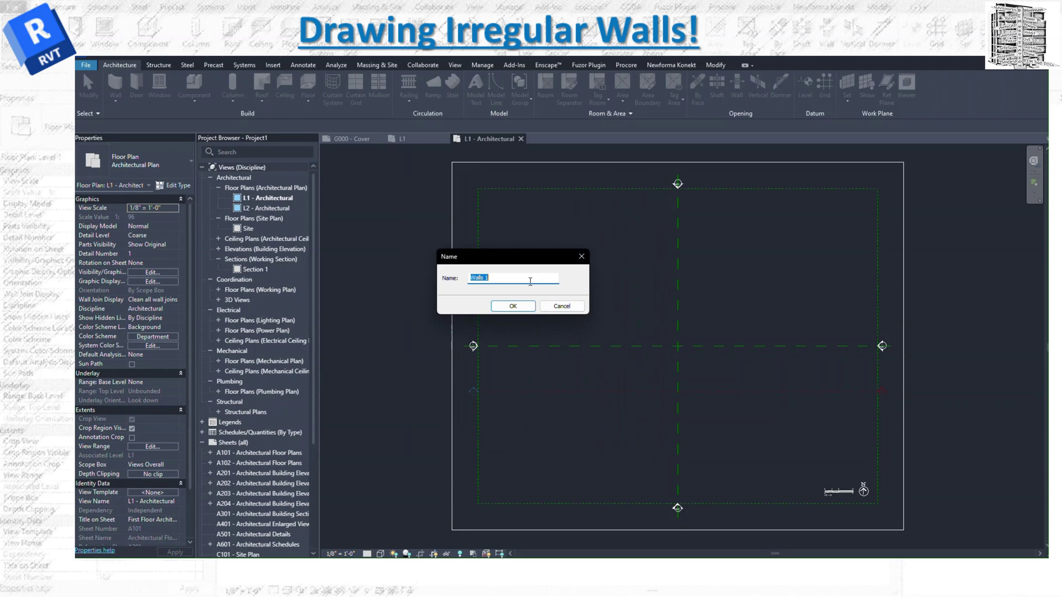
pyautogui.press('BackSpace')
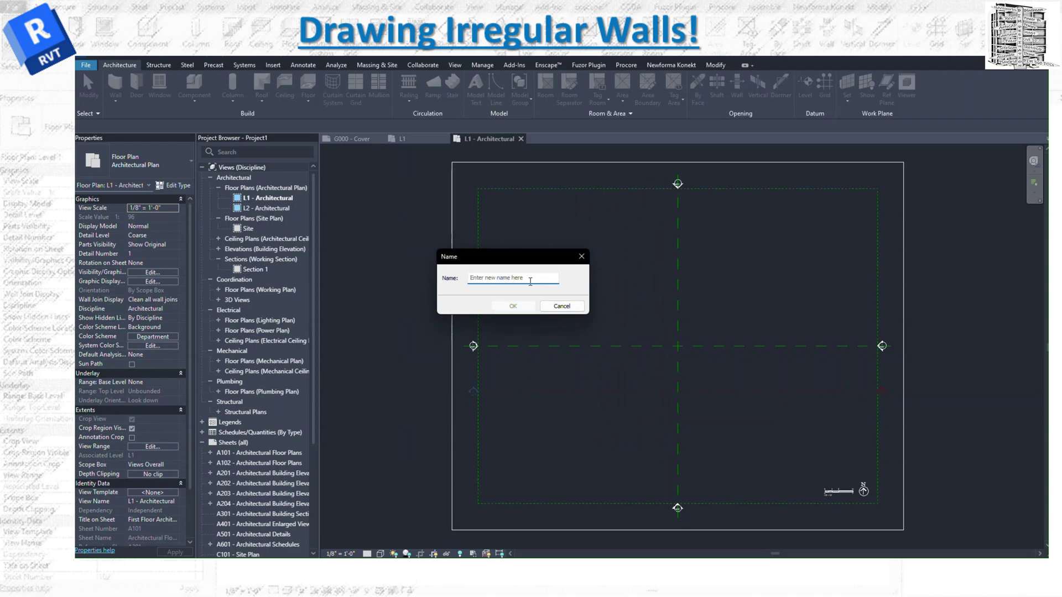
pyautogui.write('IRR WALL')
pyautogui.click(519, 307)
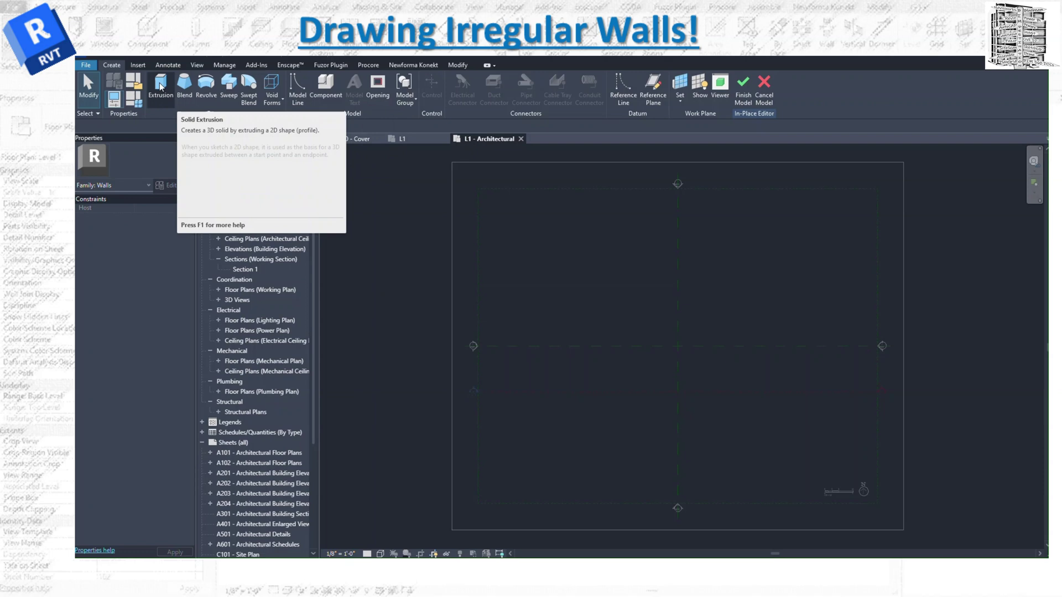
pyautogui.click(160, 87)
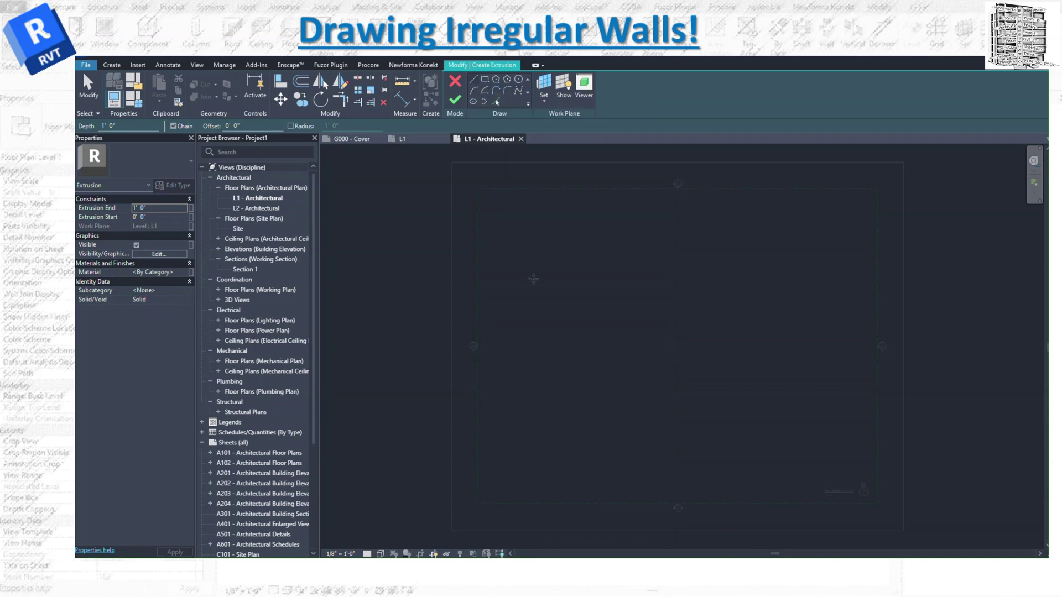
# Sketch the upper wall edge: 56'-0" run, 45° rise, slant down, 40'-0" run and right block.
pyautogui.click(491, 324)
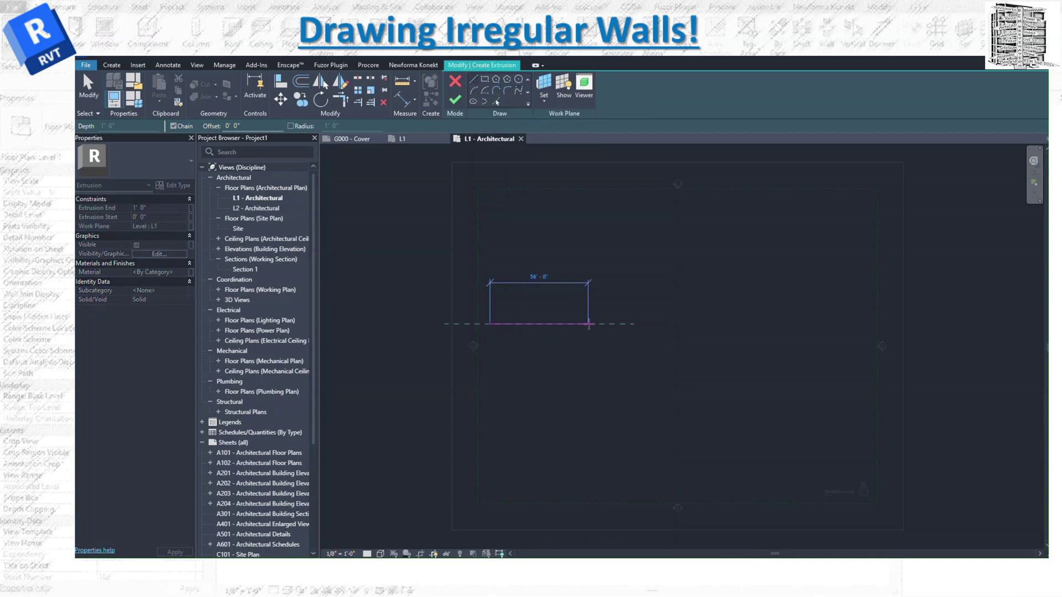
pyautogui.click(588, 323)
pyautogui.click(603, 309)
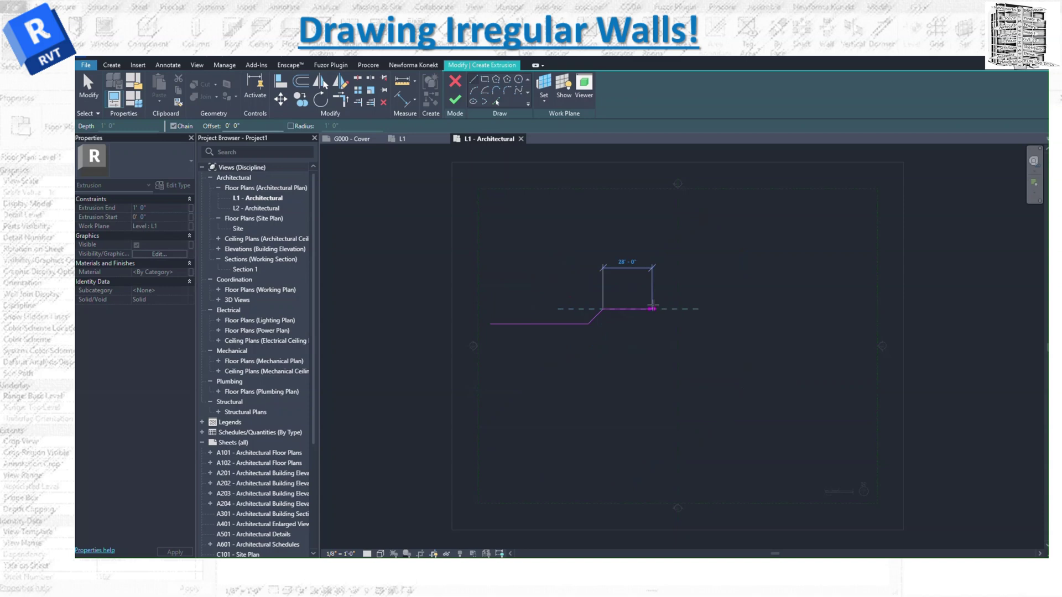
pyautogui.click(643, 309)
pyautogui.click(683, 323)
pyautogui.click(755, 323)
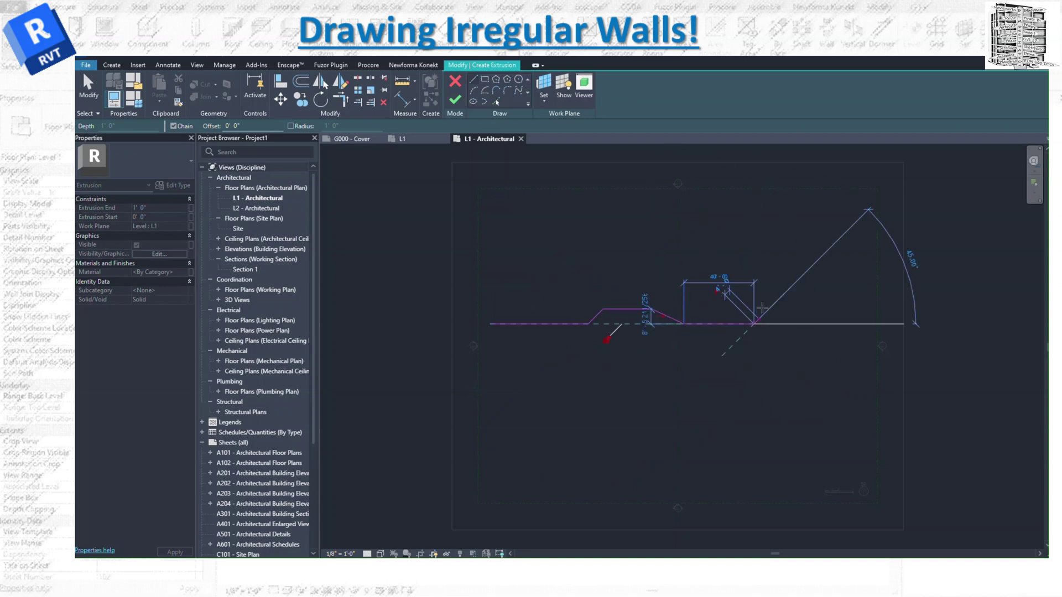
pyautogui.click(766, 299)
pyautogui.click(807, 299)
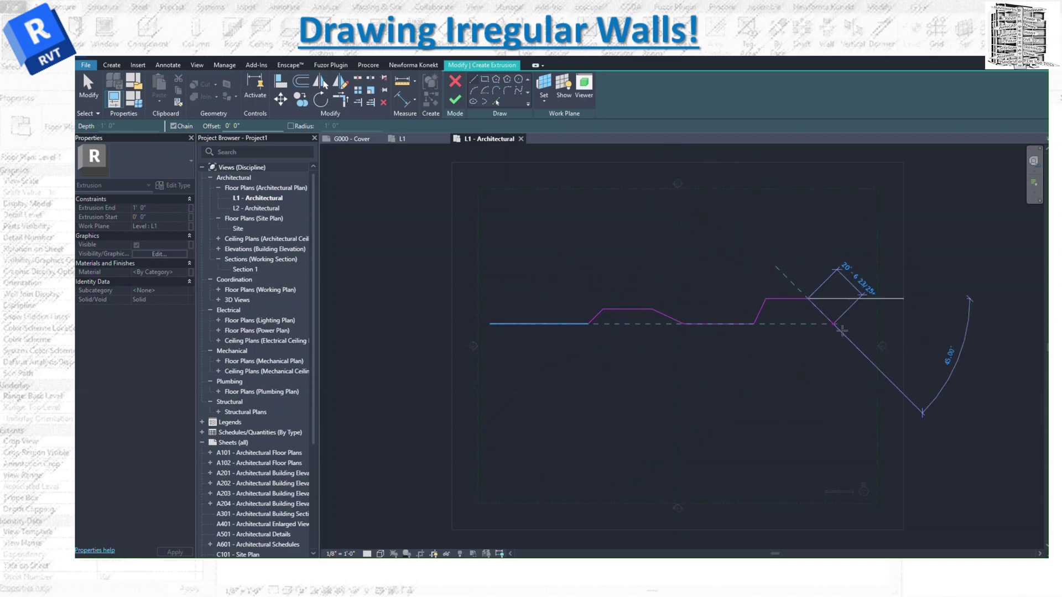
# Sketch the lower edge back via 40'-0" and 64'-0" runs, close the loop, and try finishing.
pyautogui.click(852, 343)
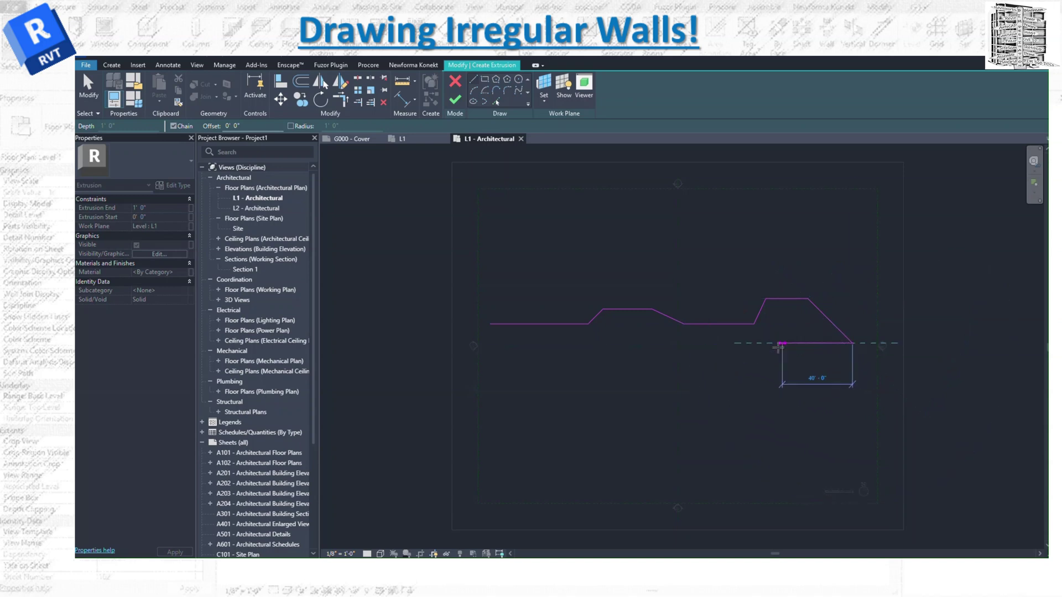
pyautogui.click(754, 343)
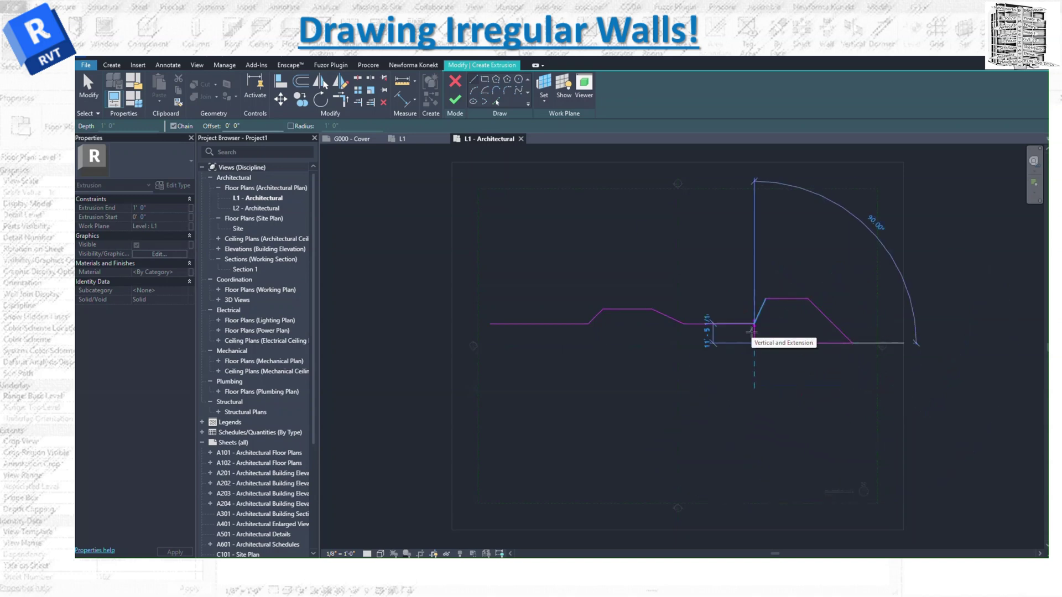
pyautogui.click(754, 325)
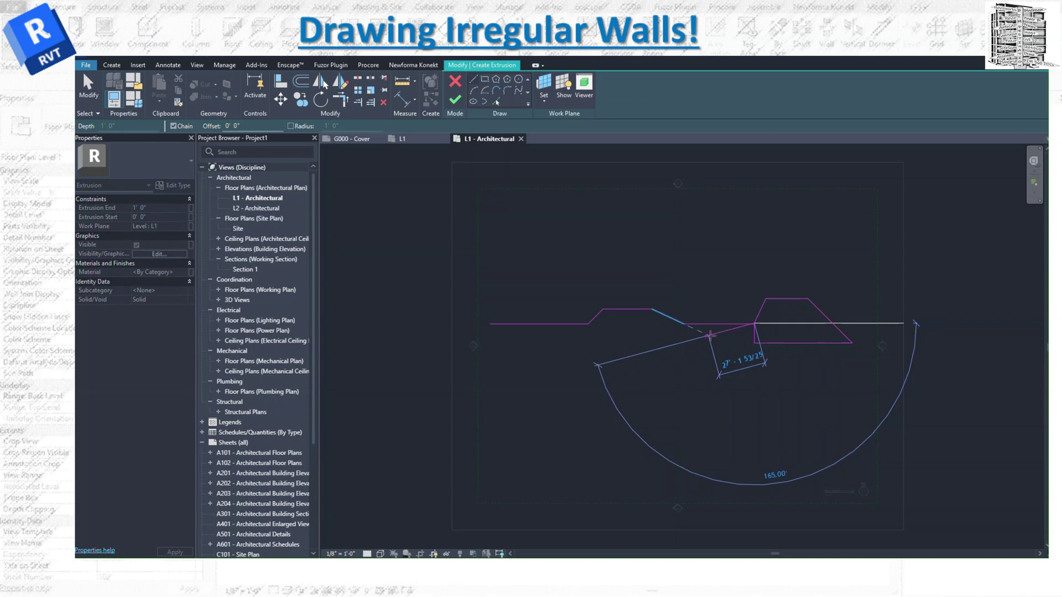
pyautogui.click(691, 347)
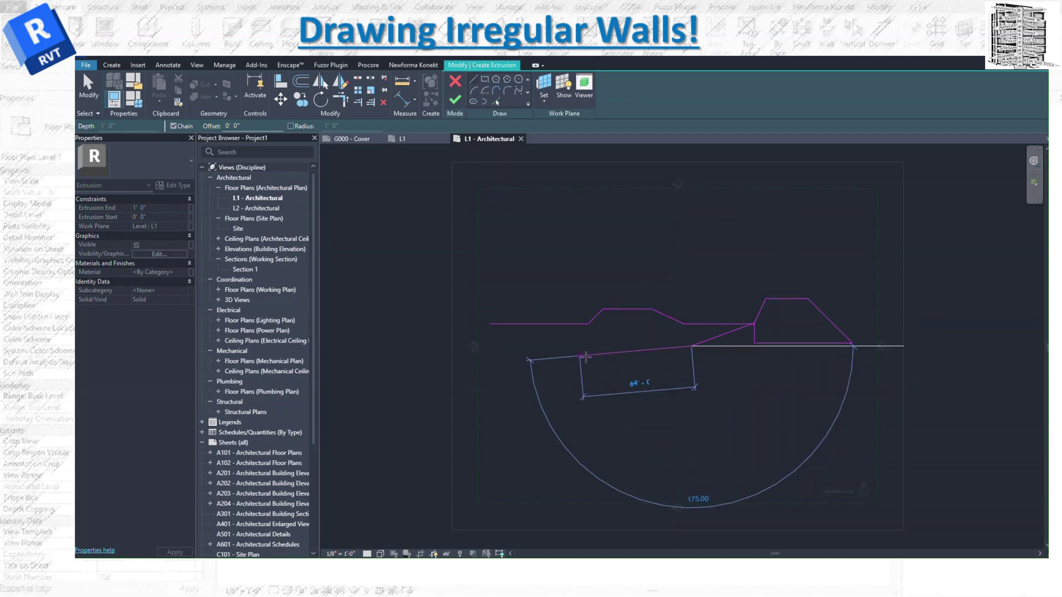
pyautogui.click(592, 347)
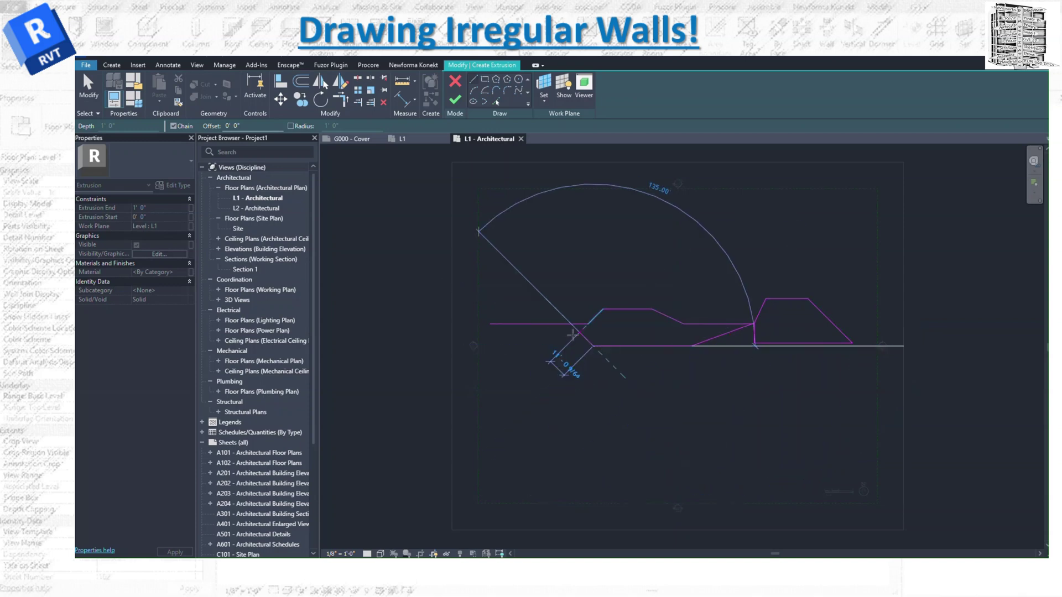
pyautogui.click(577, 334)
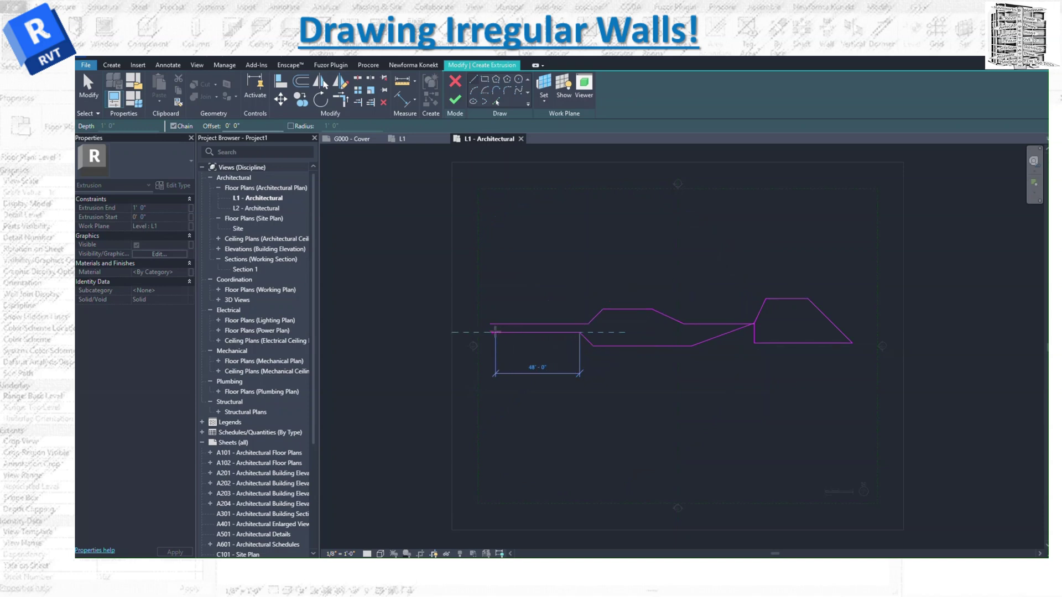
pyautogui.click(490, 332)
pyautogui.click(489, 324)
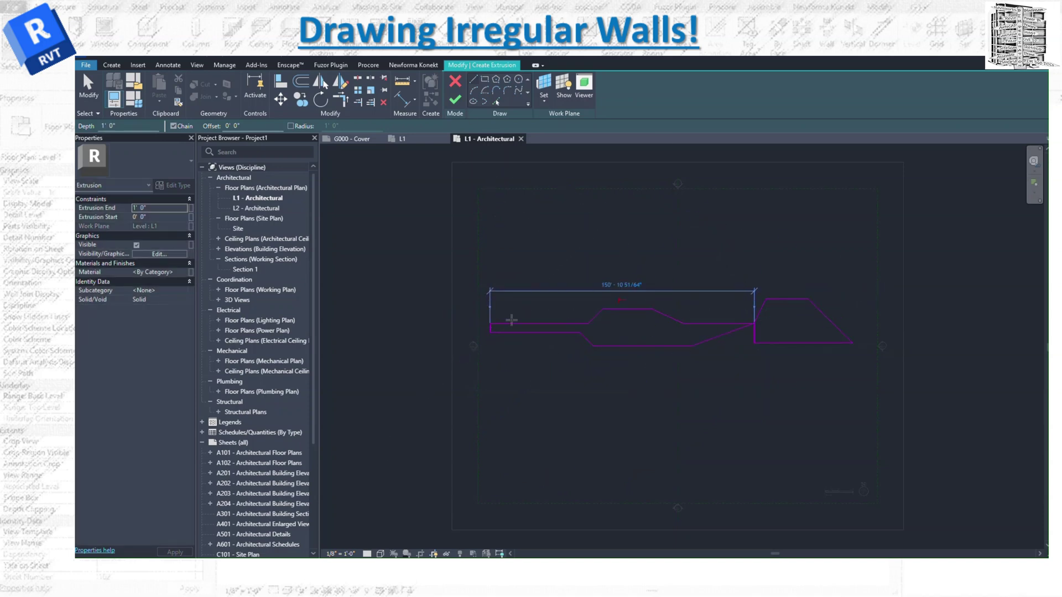
pyautogui.click(455, 101)
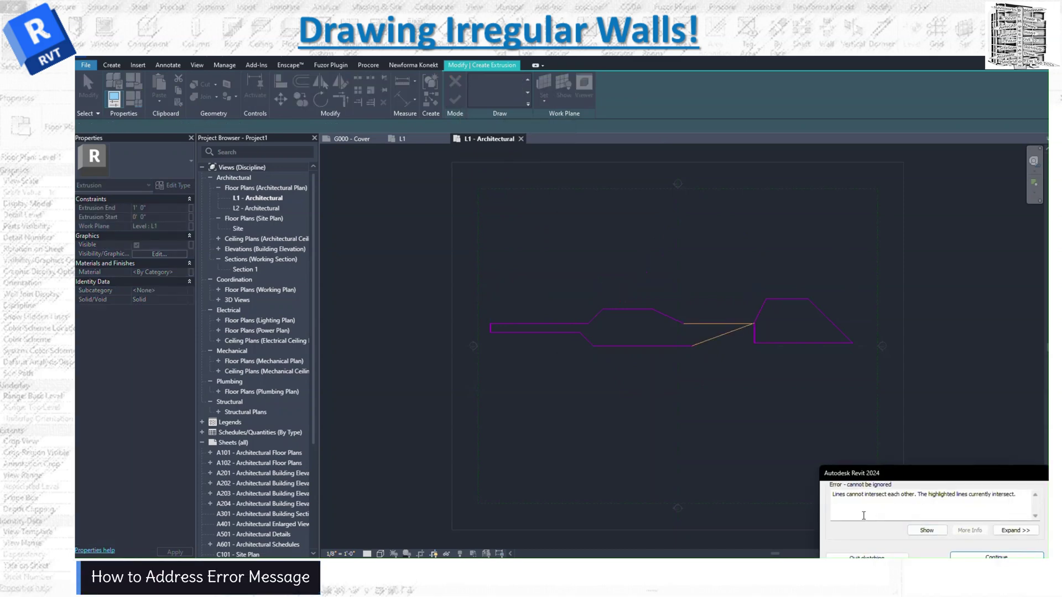
# Highlight the crossing sketch lines named in the error, then dismiss it and return to the sketch.
pyautogui.click(925, 530)
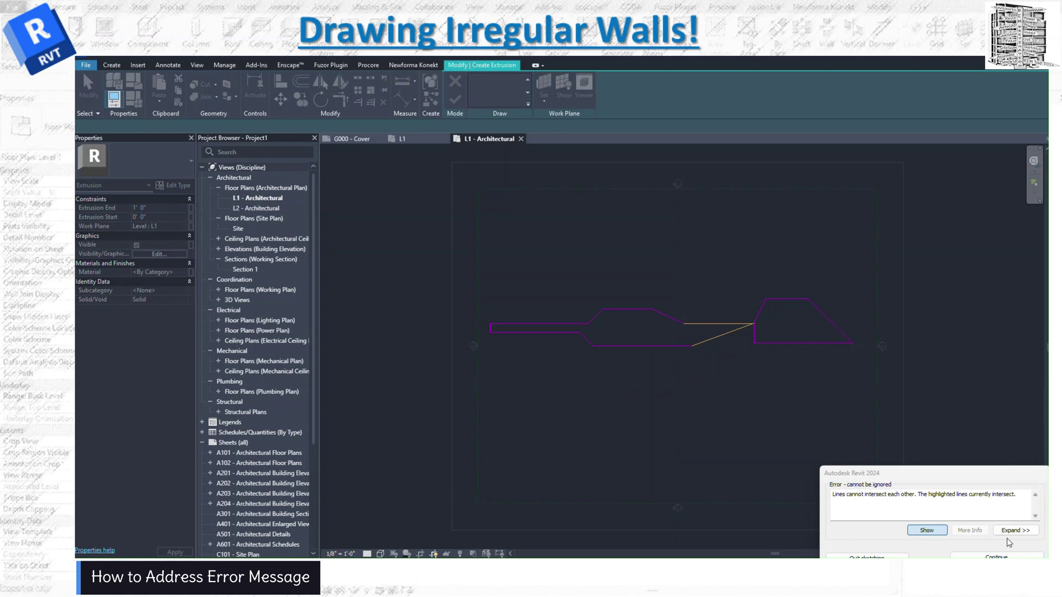
pyautogui.click(643, 227)
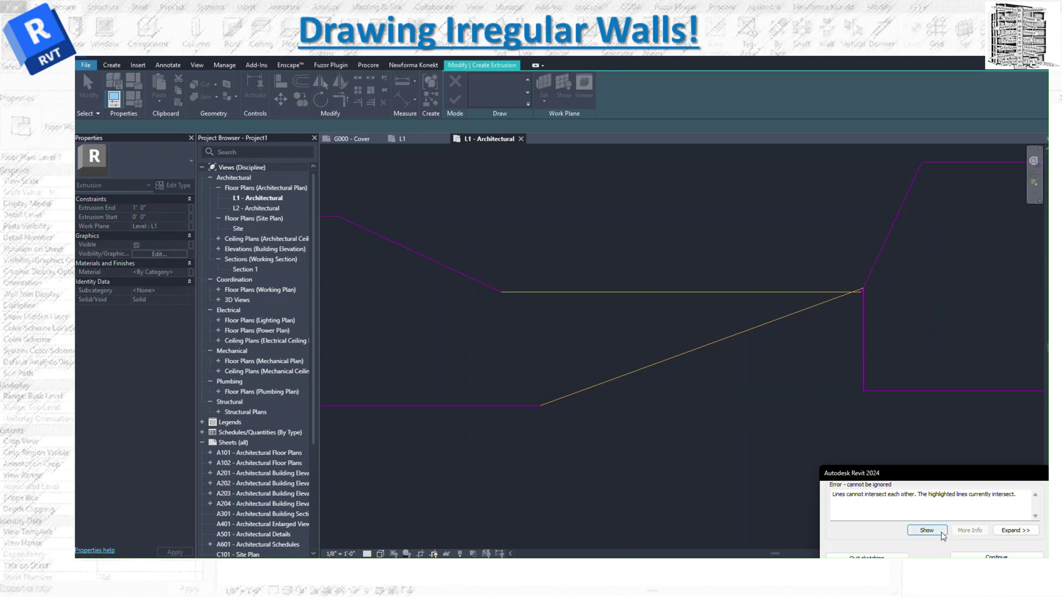
pyautogui.click(1010, 531)
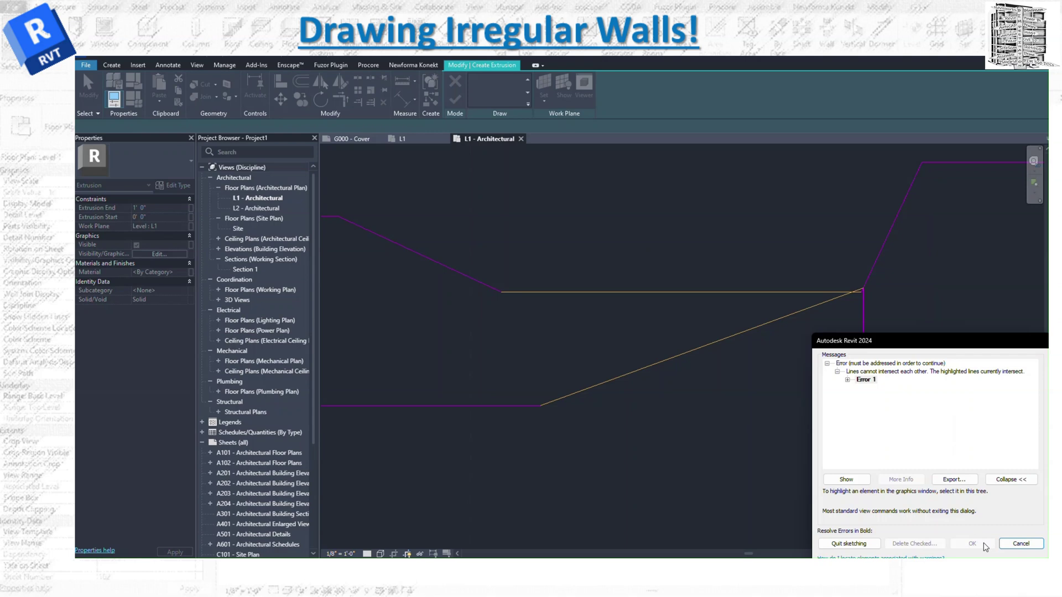
pyautogui.click(1020, 544)
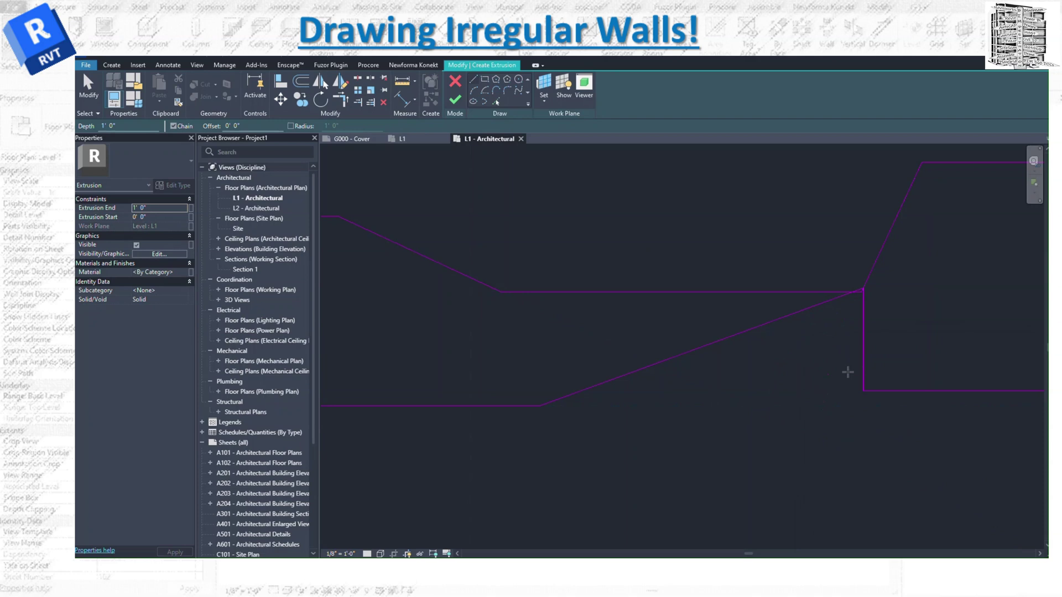
# Delete the sloped and vertical sketch lines causing the intersection.
pyautogui.press('Escape')
pyautogui.click(844, 296)
pyautogui.press('Delete')
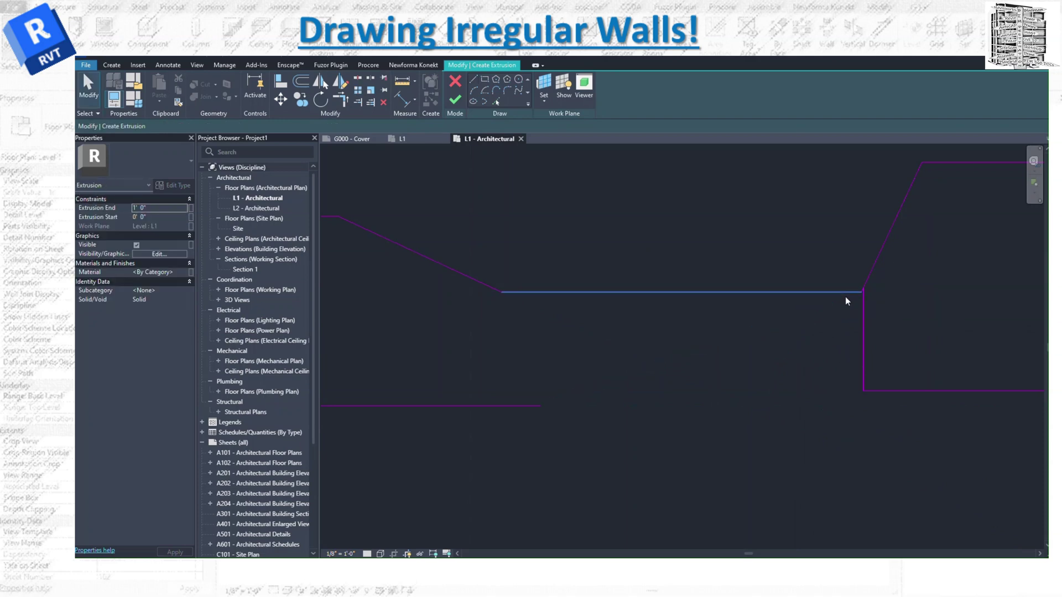
pyautogui.scroll(2, 867, 290)
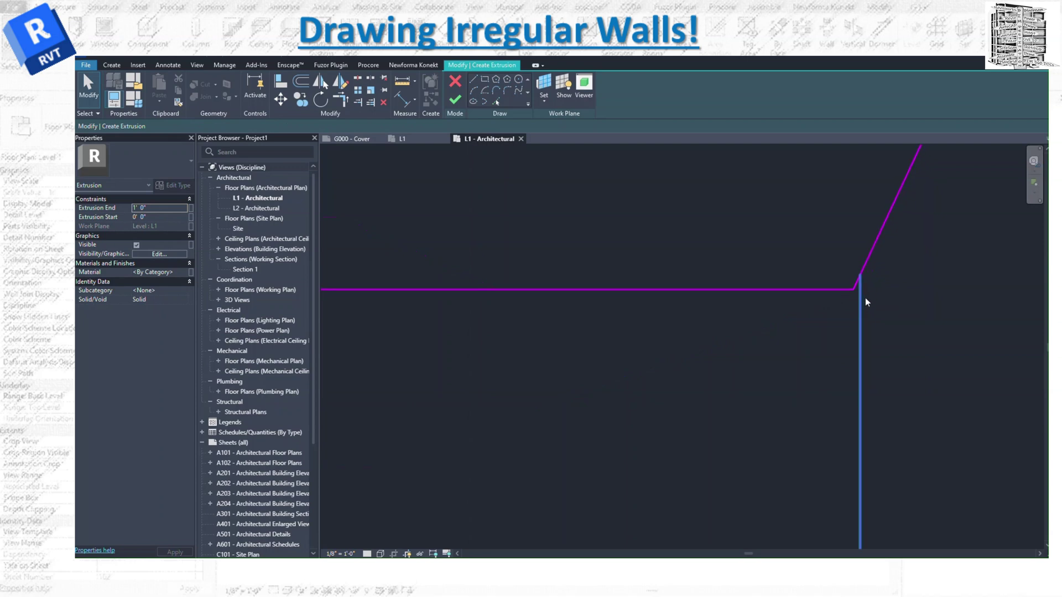
pyautogui.click(860, 291)
pyautogui.press('Delete')
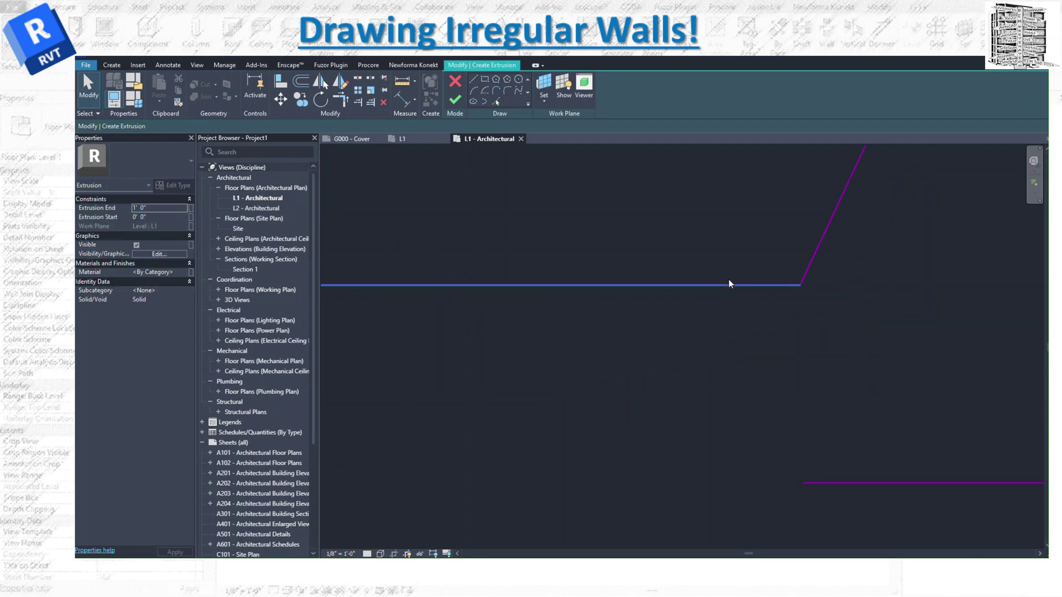
pyautogui.scroll(-4, 728, 280)
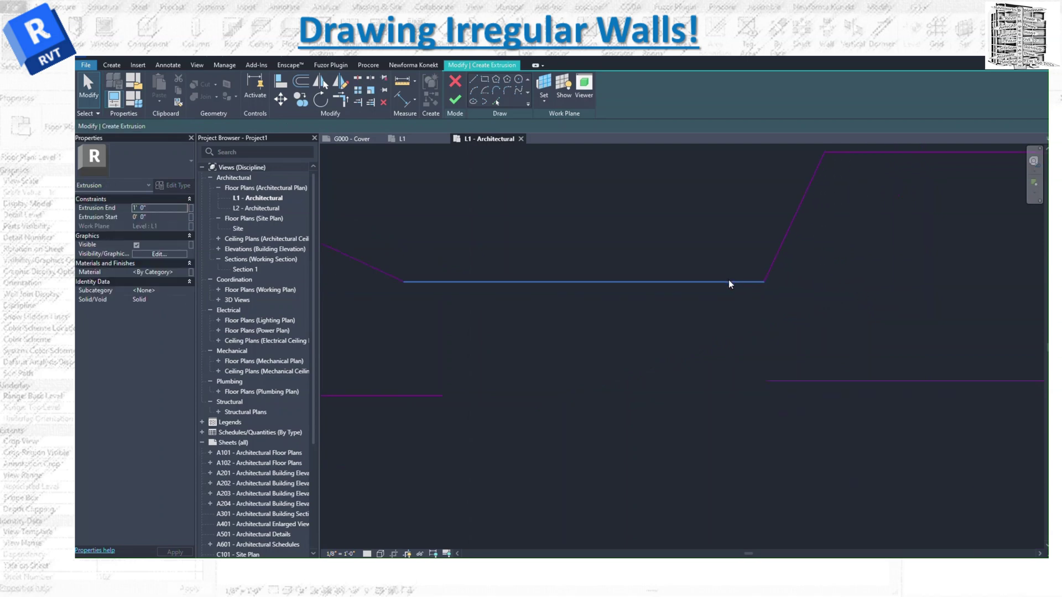
# Draw new vertical, horizontal and downward line segments to close the stepped outline.
pyautogui.click(473, 80)
pyautogui.click(443, 395)
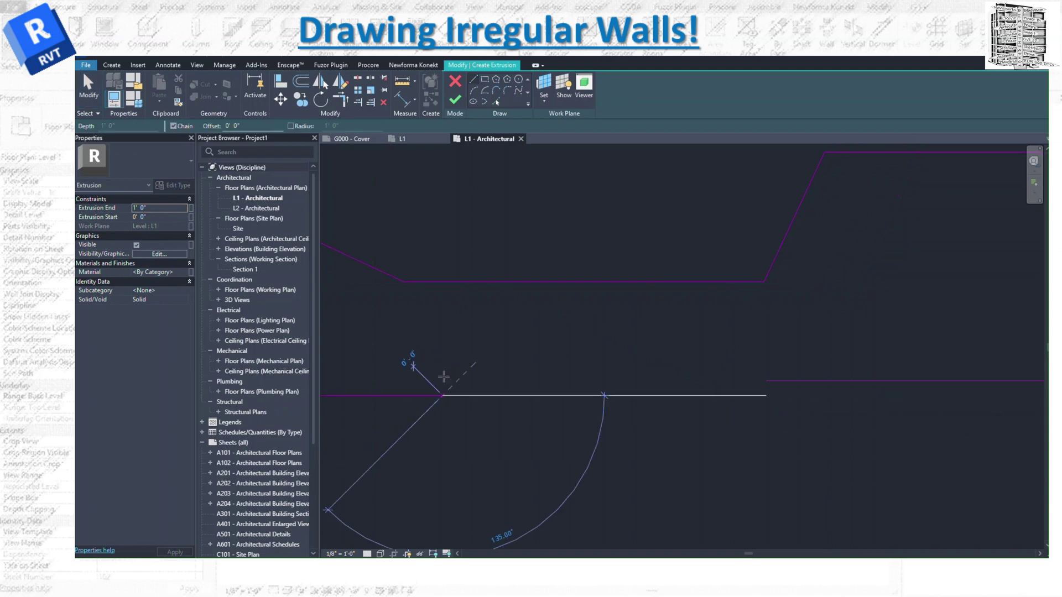
pyautogui.click(443, 310)
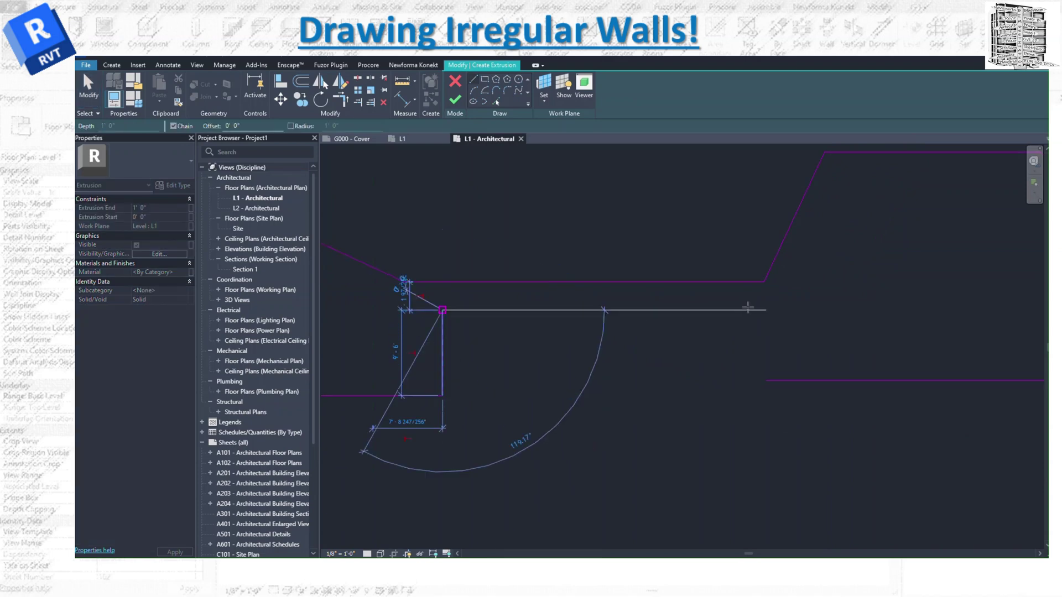
pyautogui.click(765, 310)
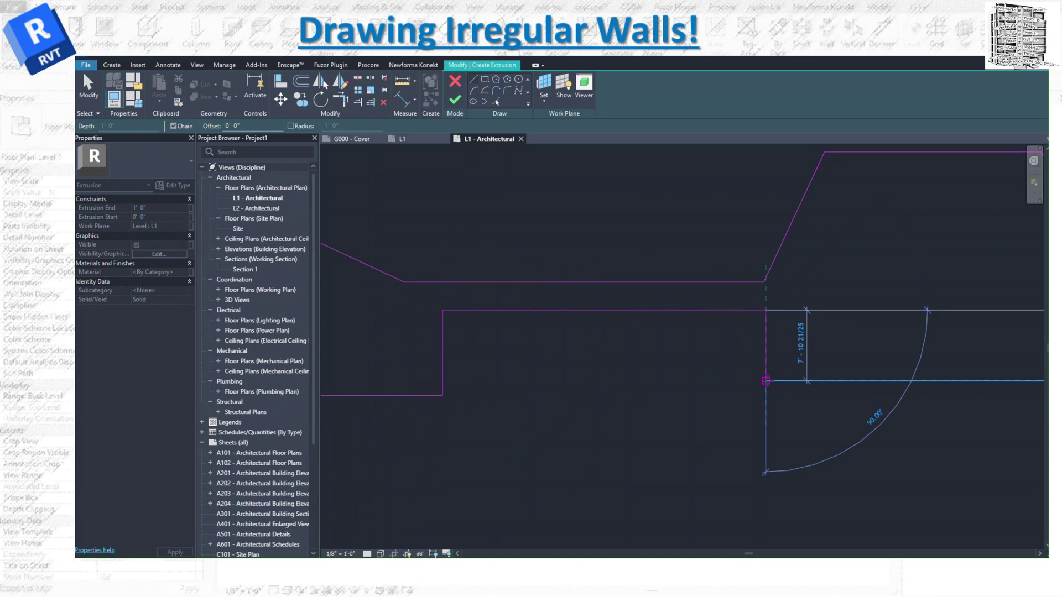
pyautogui.click(765, 380)
pyautogui.scroll(-3, 686, 369)
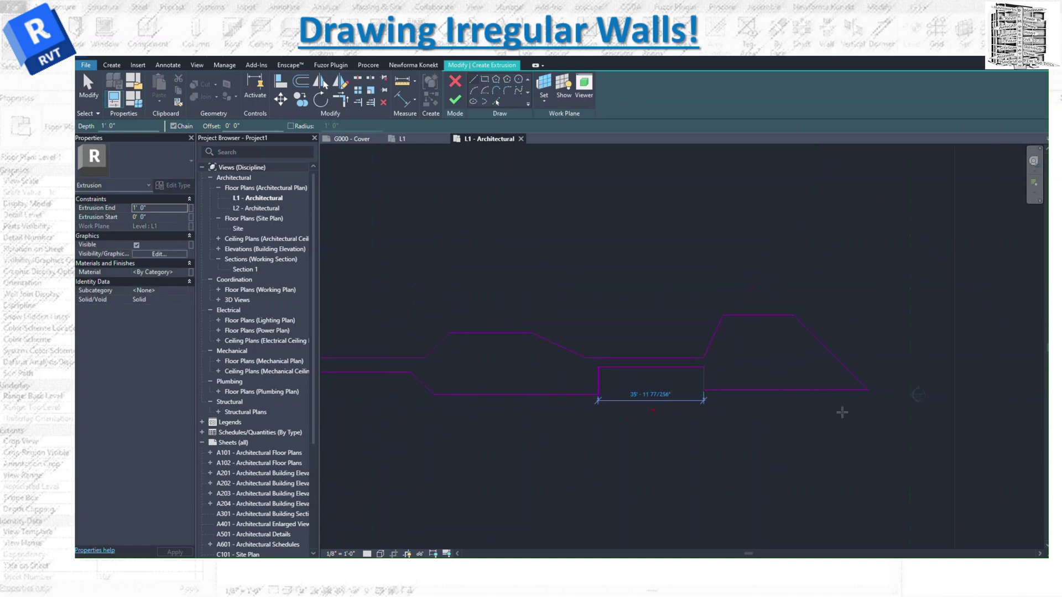
pyautogui.scroll(-2, 780, 329)
pyautogui.press('Escape')
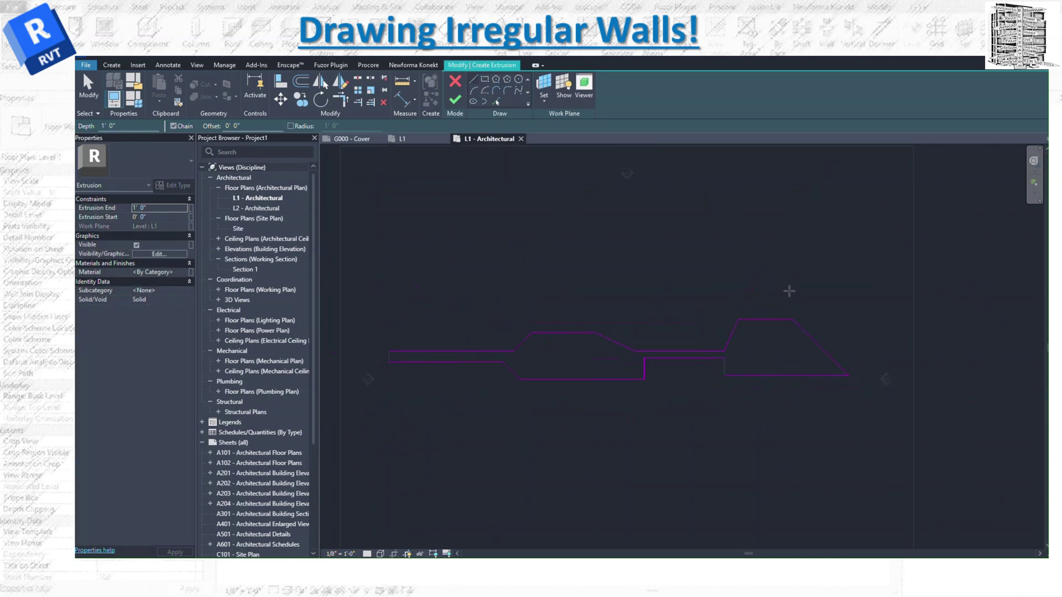
# Finish the sketch as a 1' 0" deep solid extrusion, keeping Subcategory at <None>.
pyautogui.click(451, 103)
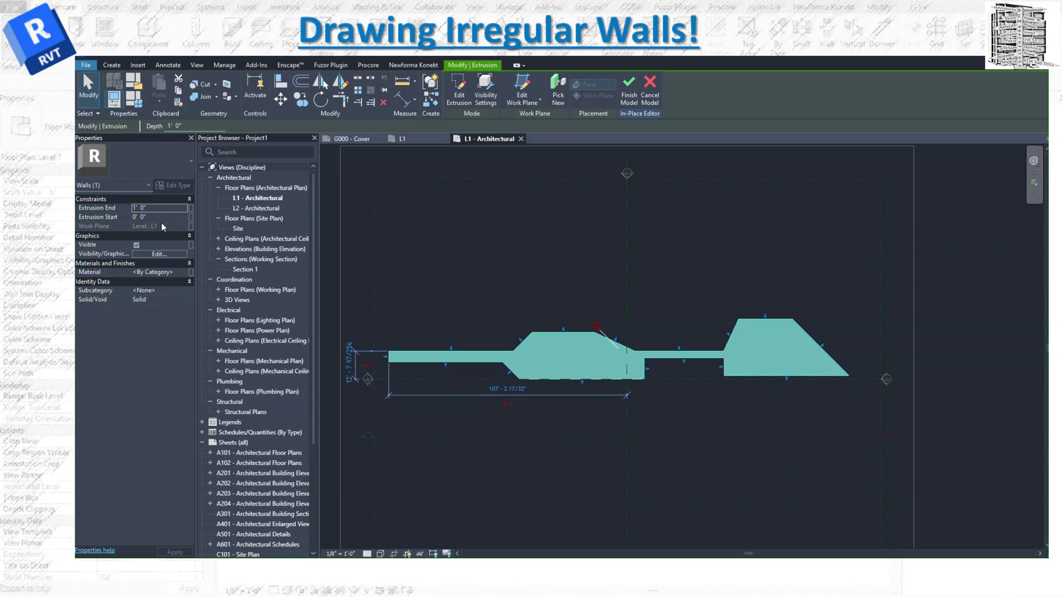
pyautogui.click(172, 290)
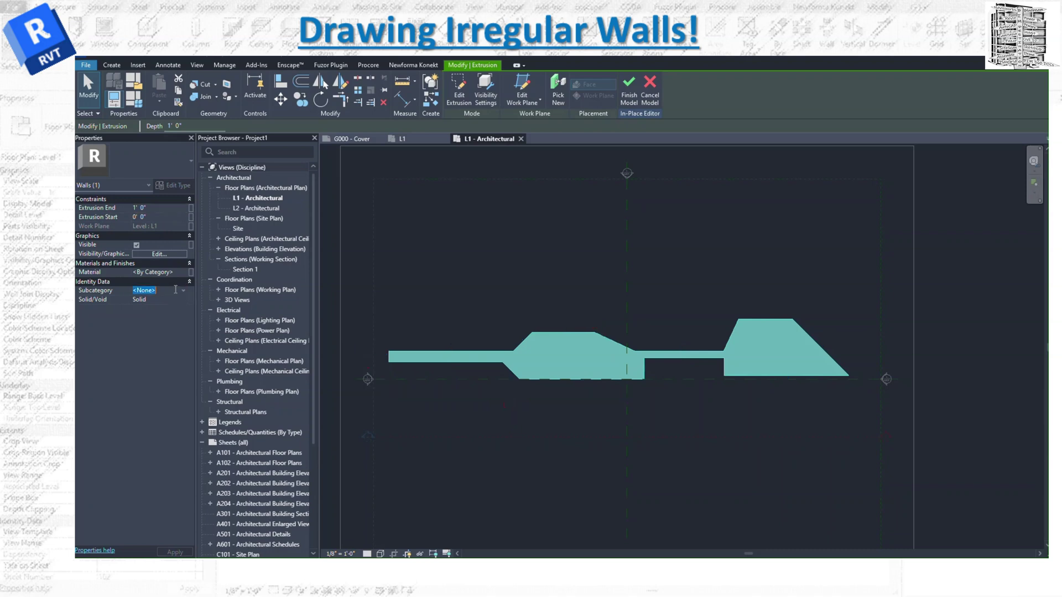
pyautogui.click(183, 291)
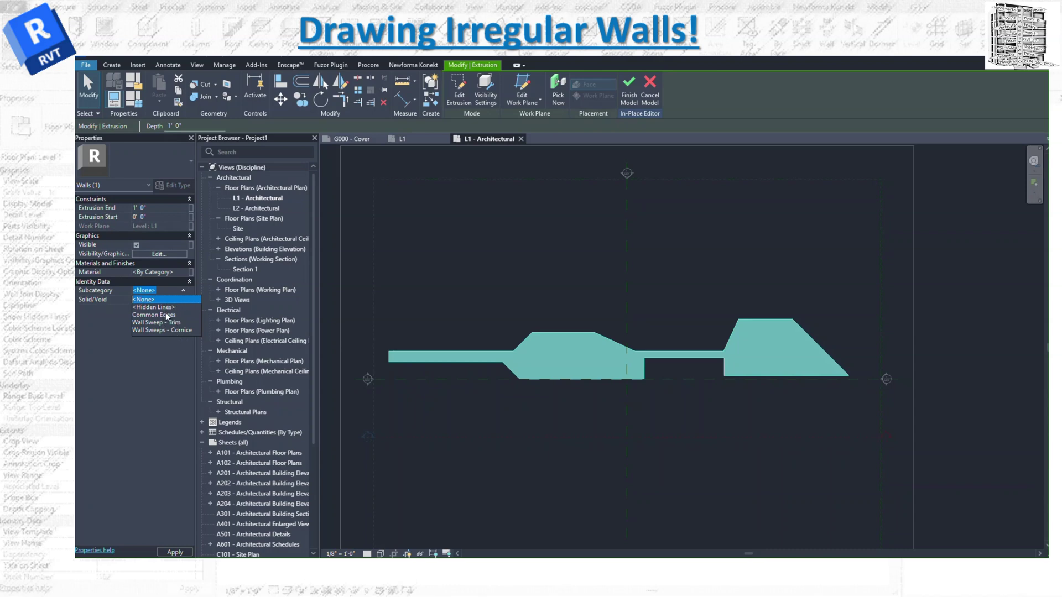
pyautogui.click(415, 310)
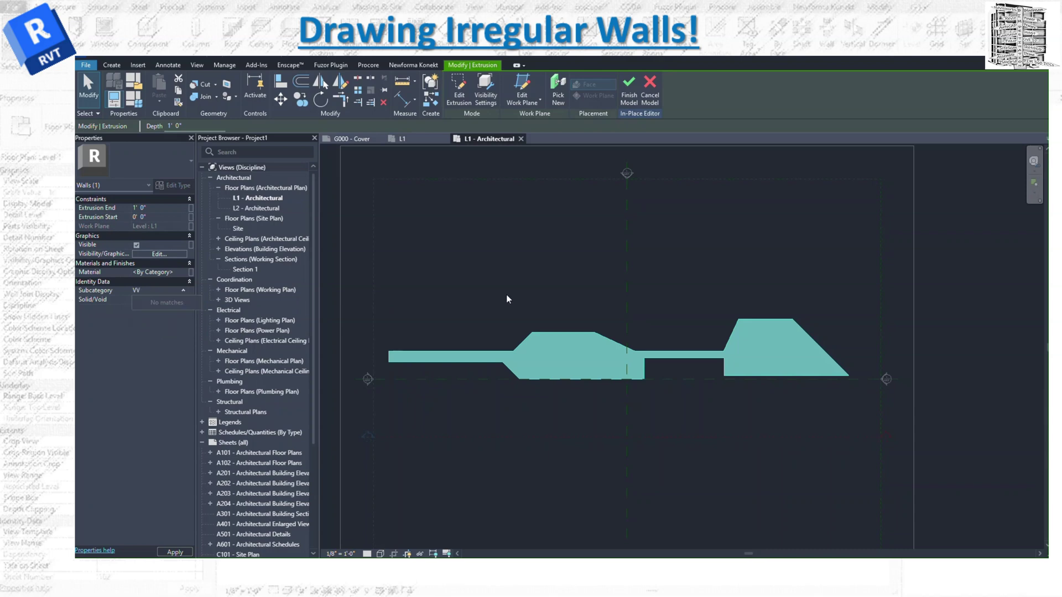
# Finish the in-place model, then open Visibility/Graphics (VG) and expand Walls to review its subcategories.
pyautogui.click(629, 89)
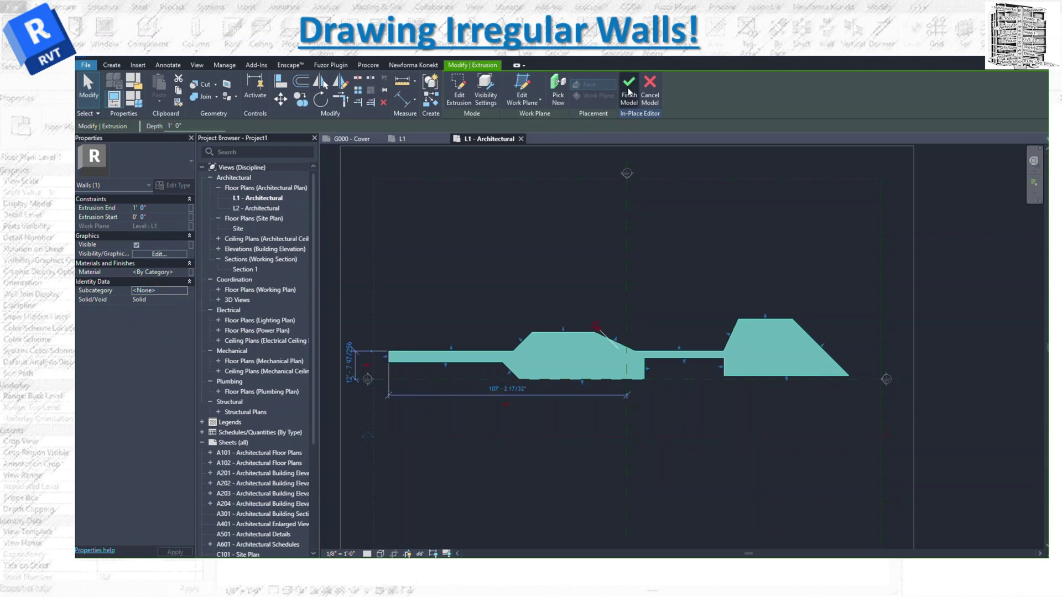
pyautogui.press('v')
pyautogui.press('g')
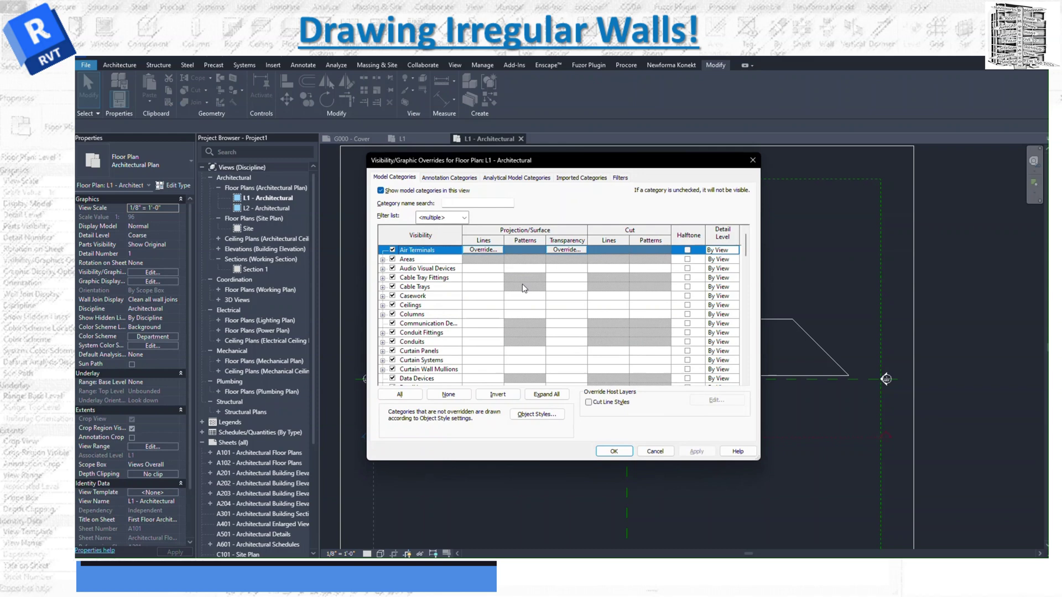
pyautogui.scroll(-10, 428, 344)
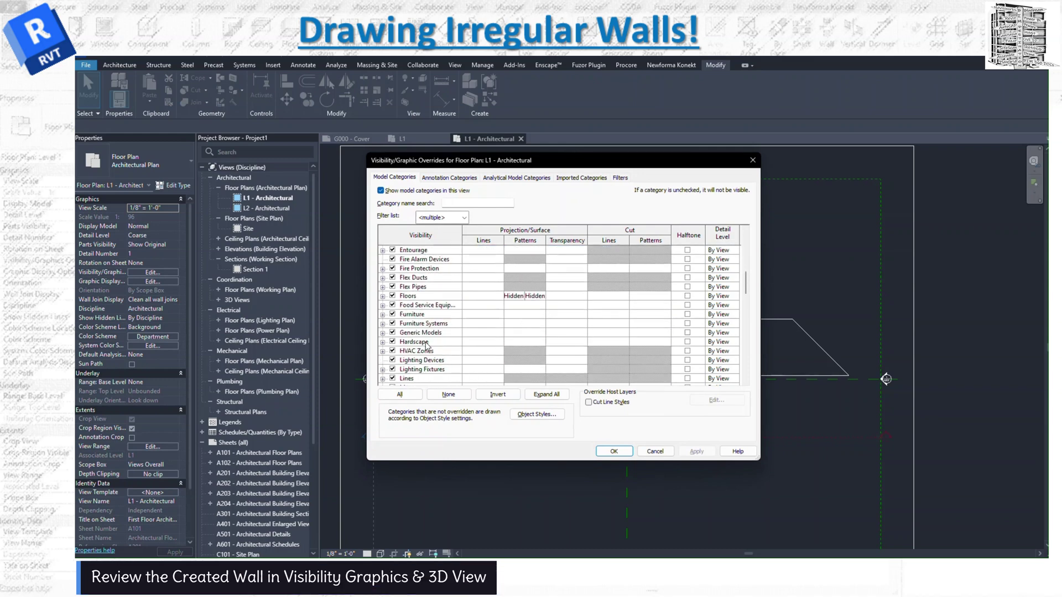
pyautogui.scroll(-9, 427, 347)
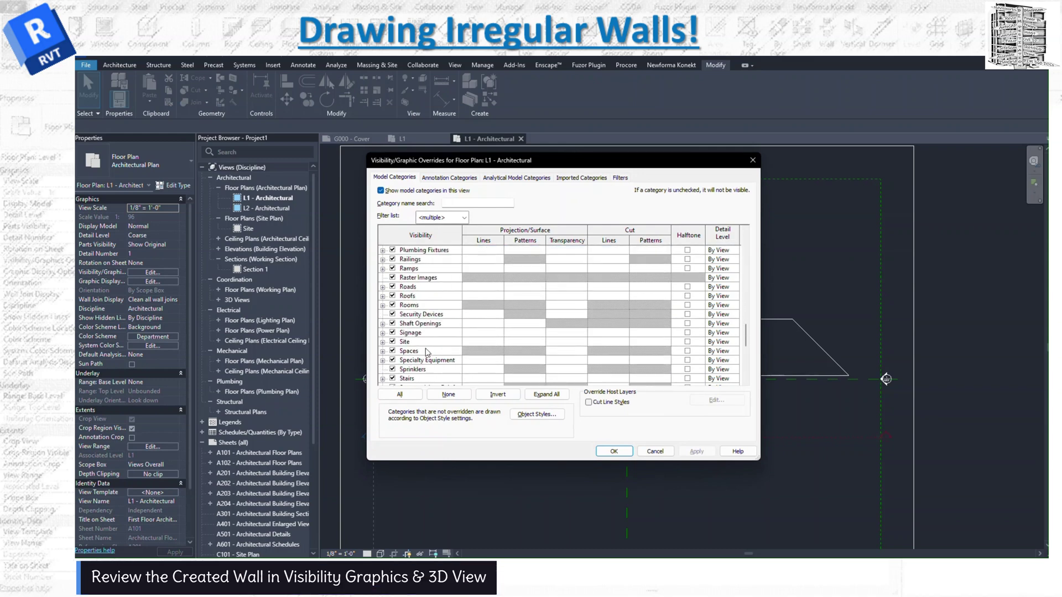
pyautogui.scroll(-2, 427, 353)
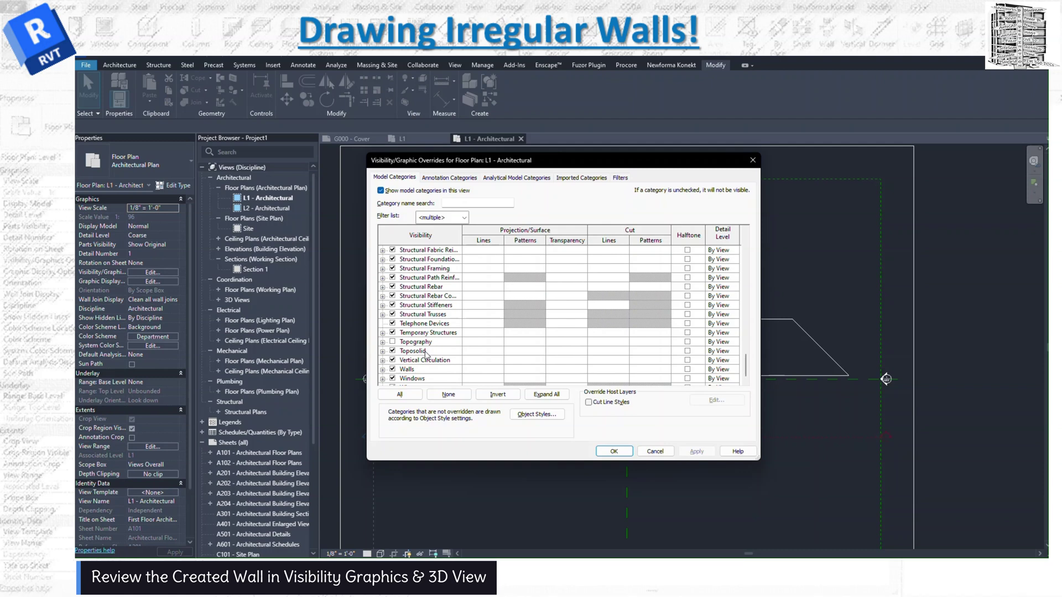
pyautogui.click(382, 379)
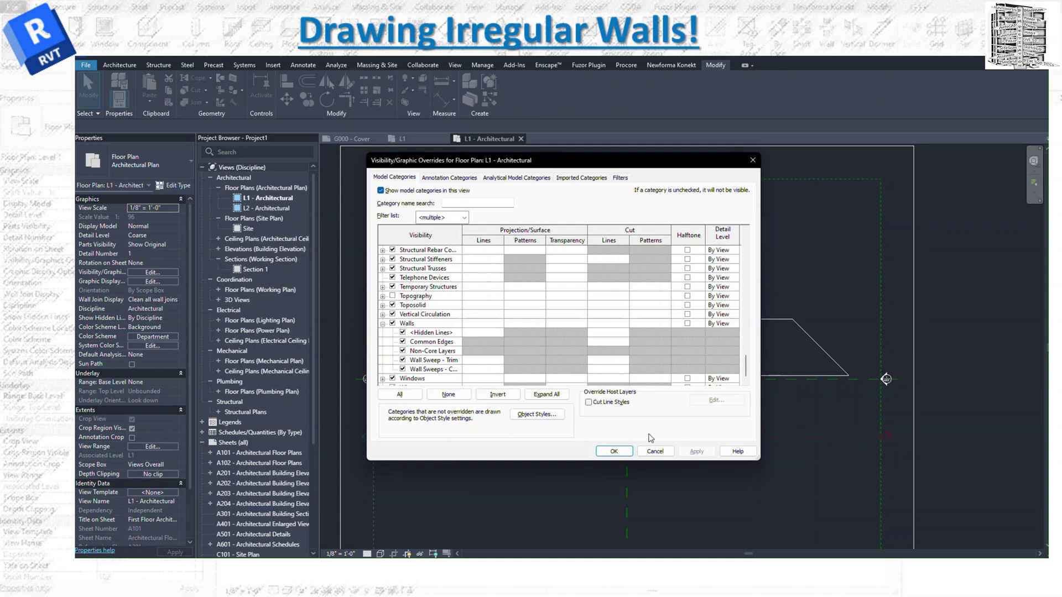
# Close Visibility/Graphics and switch to the default 3D view.
pyautogui.click(654, 451)
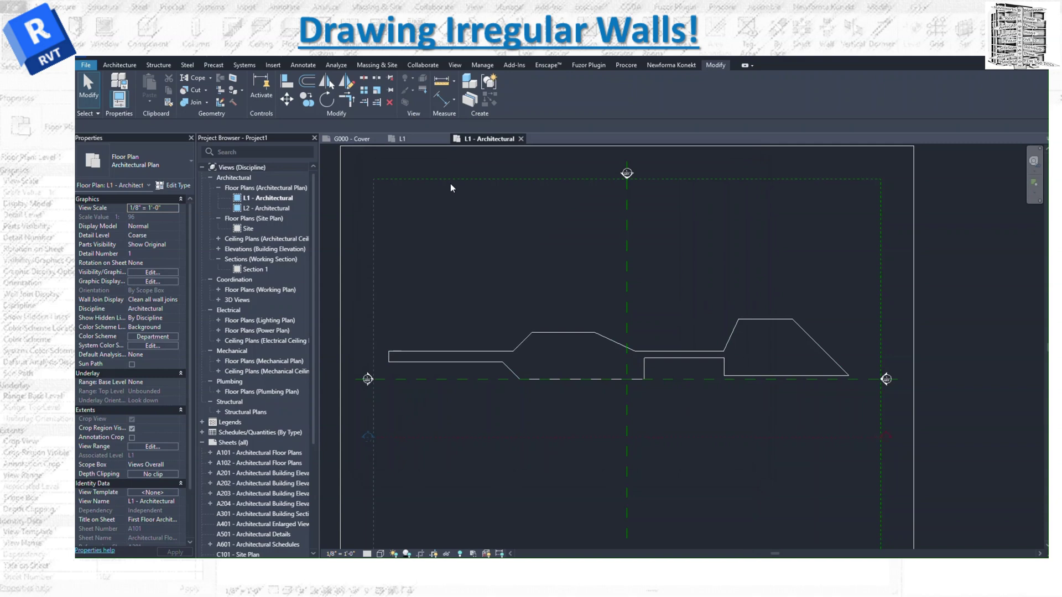
pyautogui.click(453, 65)
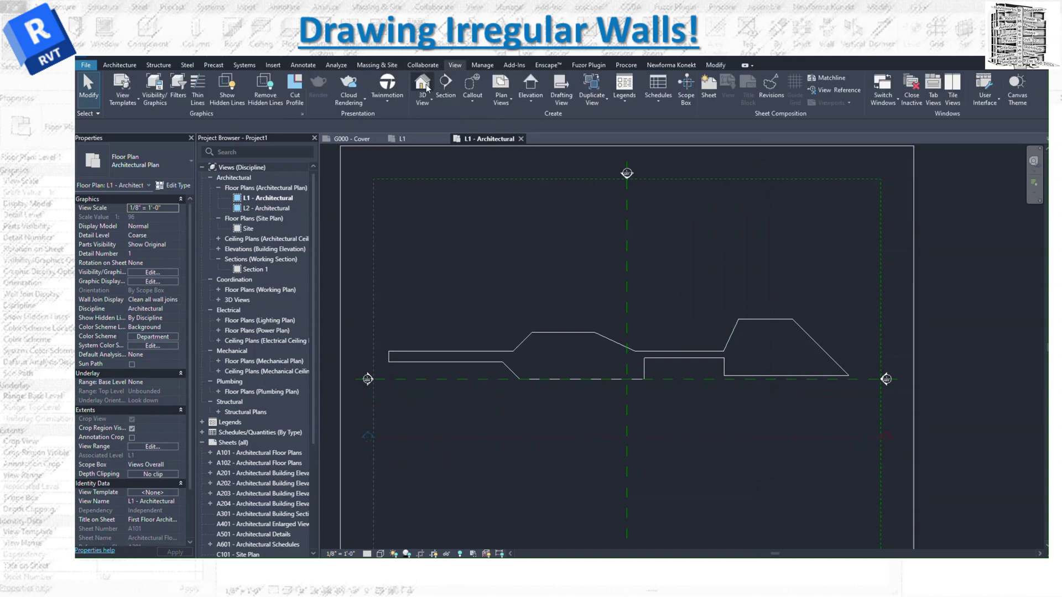
pyautogui.click(423, 86)
pyautogui.scroll(6, 708, 397)
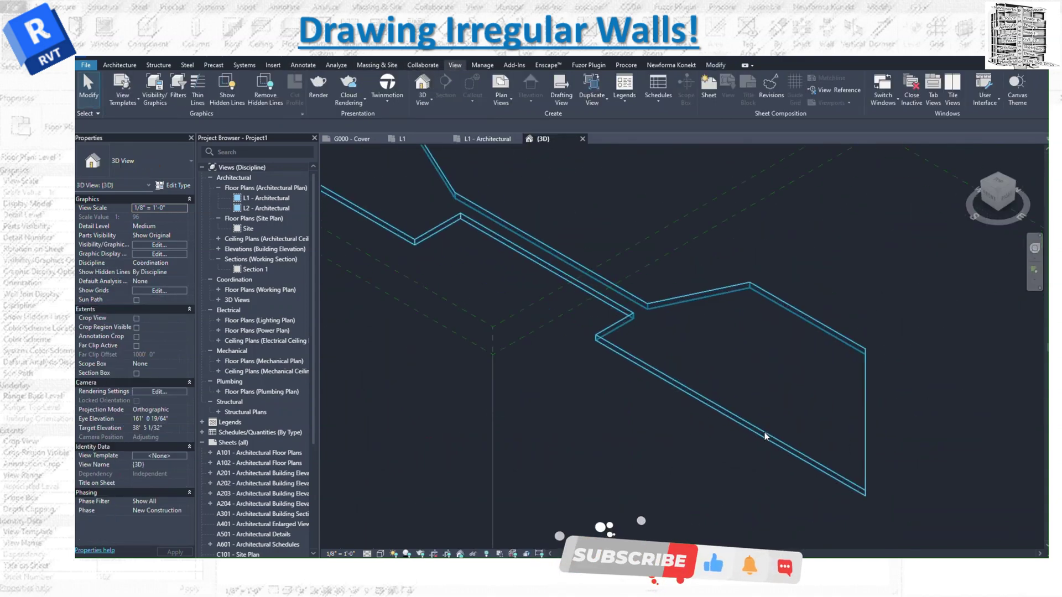
# Drag the wall's top up to make it tall, set Shaded style, and orbit around it.
pyautogui.click(766, 436)
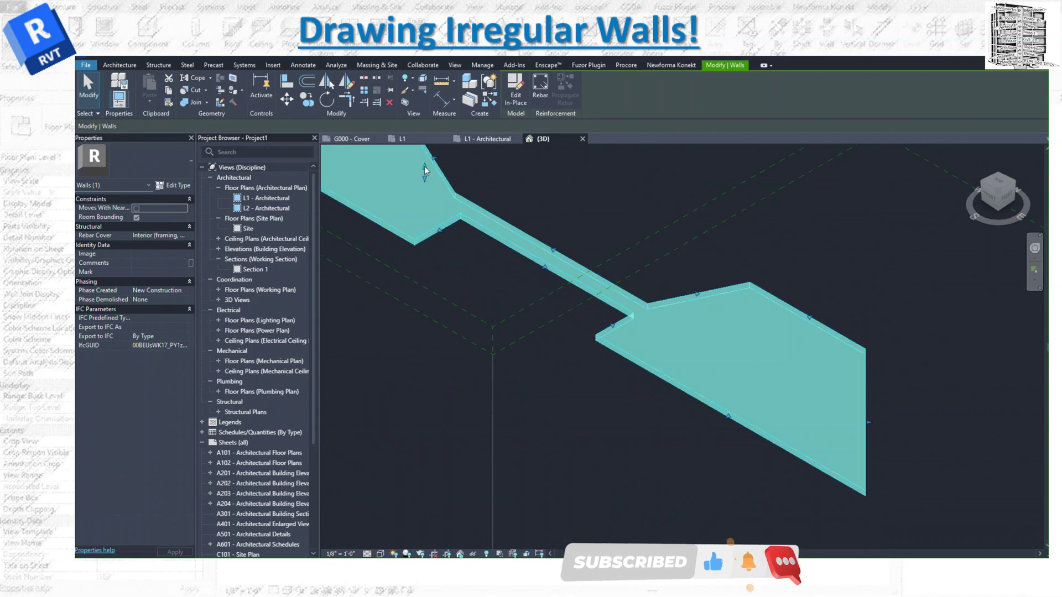
pyautogui.moveTo(424, 166); pyautogui.dragTo(426, 146)
pyautogui.scroll(-2, 541, 359)
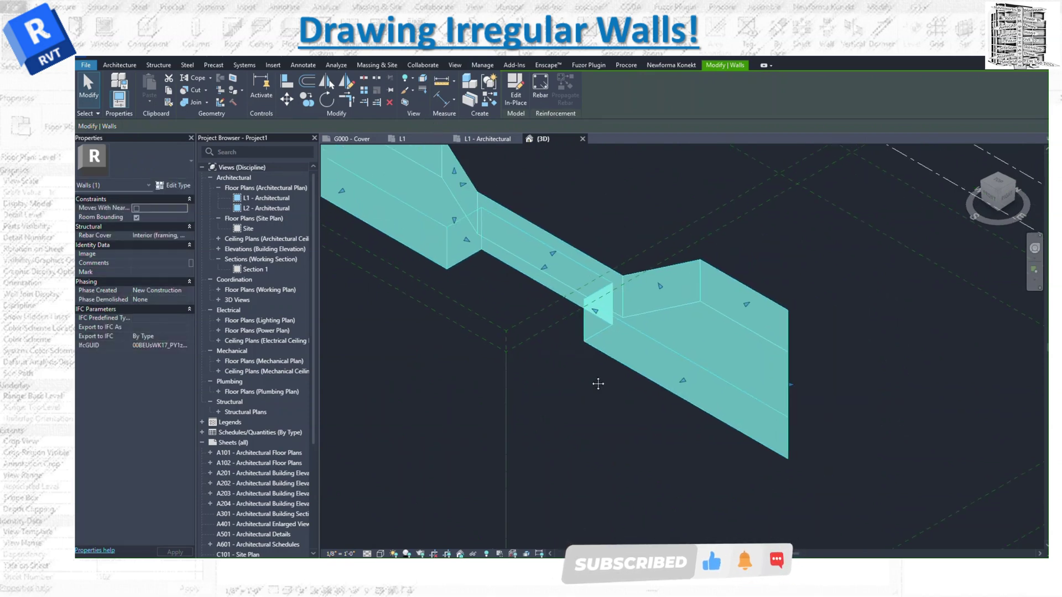
pyautogui.click(380, 554)
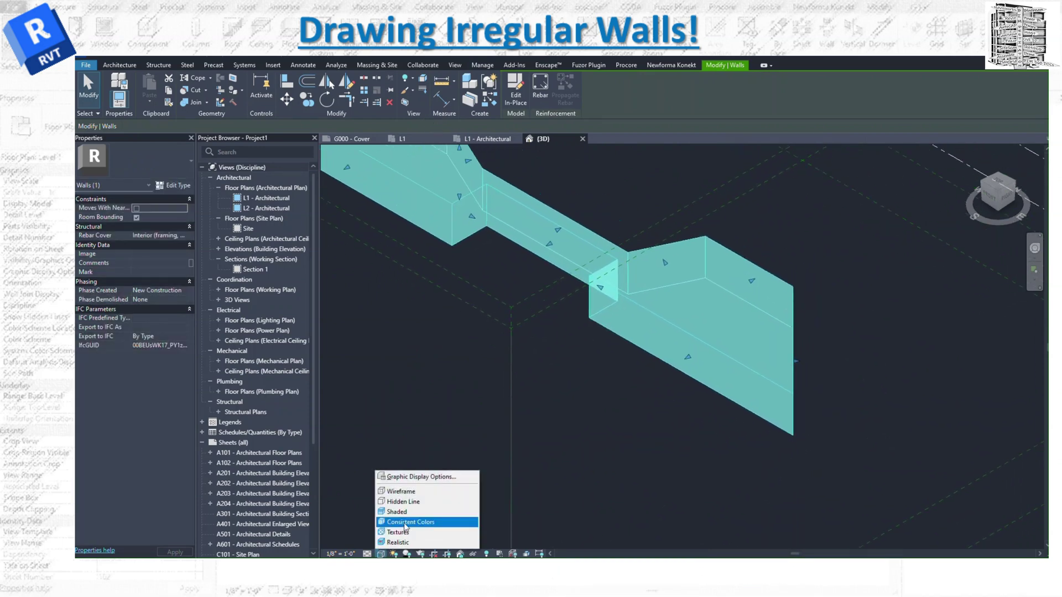
pyautogui.click(412, 512)
pyautogui.click(618, 416)
pyautogui.keyDown('shift'); pyautogui.moveTo(623, 414); pyautogui.dragTo(539, 411, button='middle'); pyautogui.keyUp('shift')
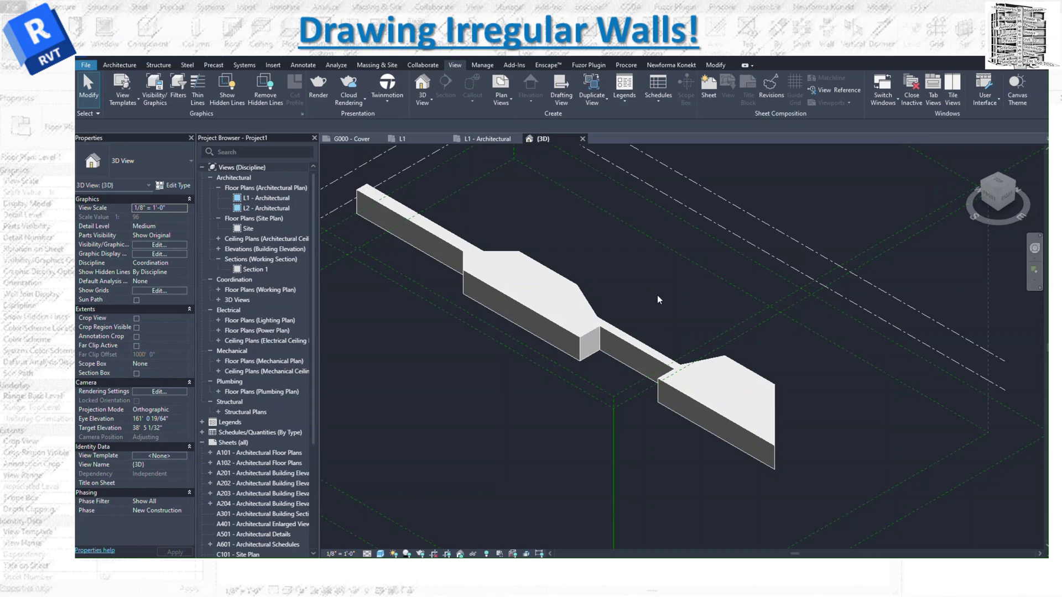
# Zoom into the L1 plan and start a new Model In-Place component.
pyautogui.click(429, 139)
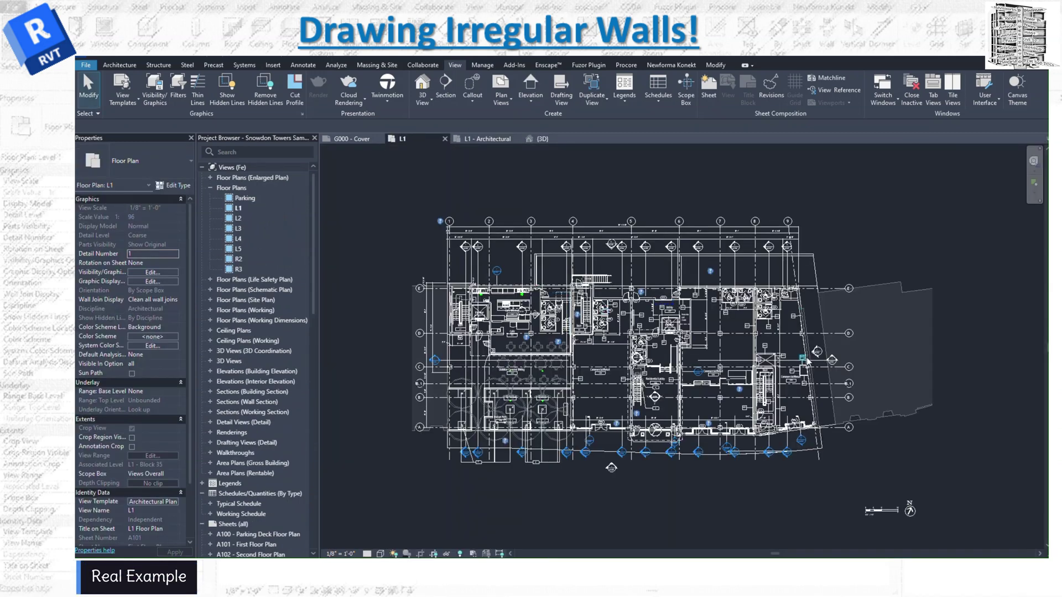
pyautogui.scroll(6, 722, 364)
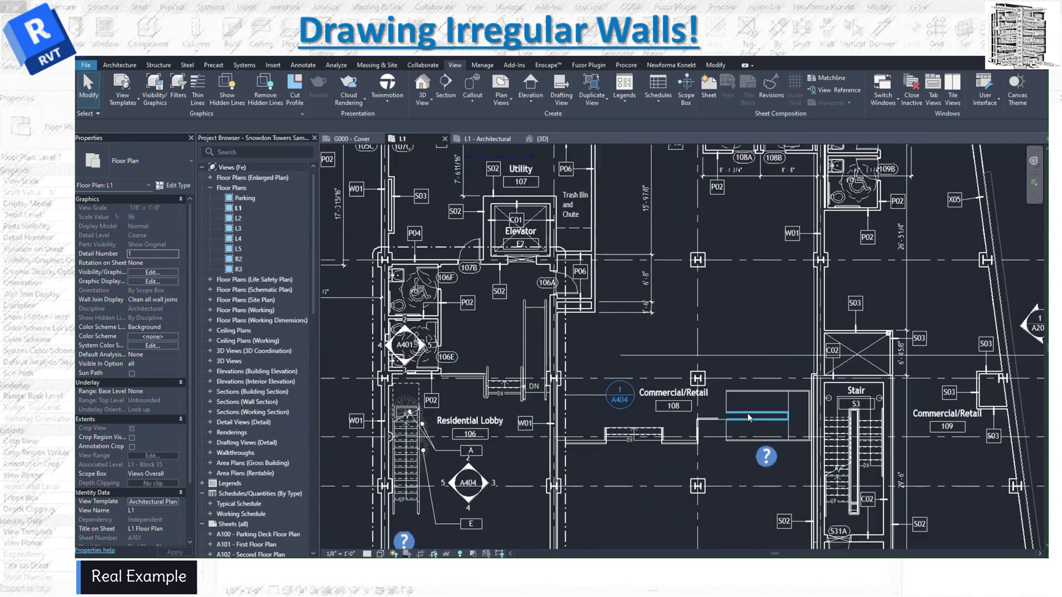
pyautogui.scroll(2, 748, 430)
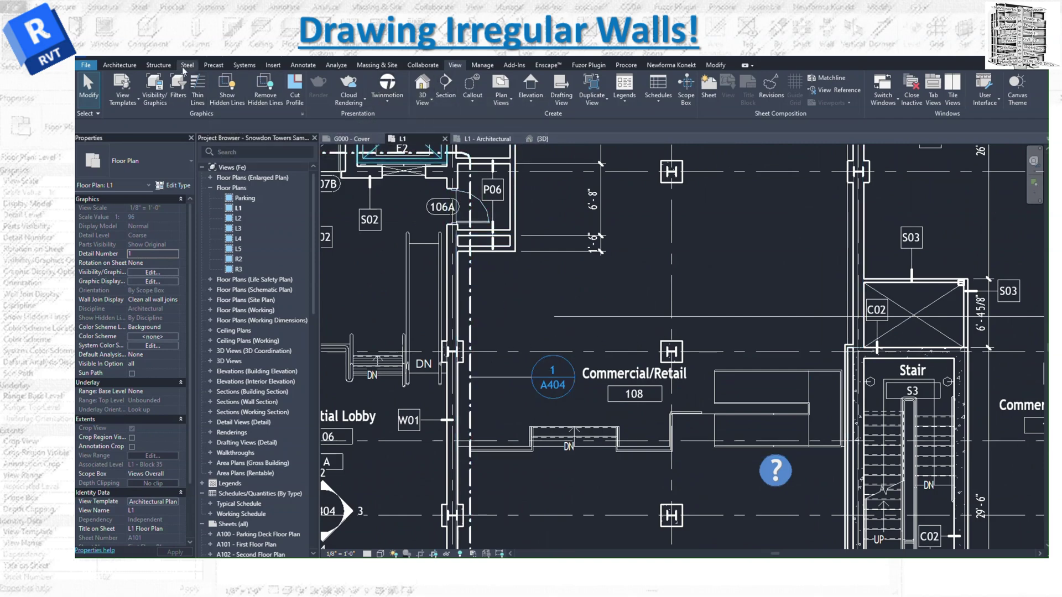
pyautogui.click(119, 65)
pyautogui.click(198, 102)
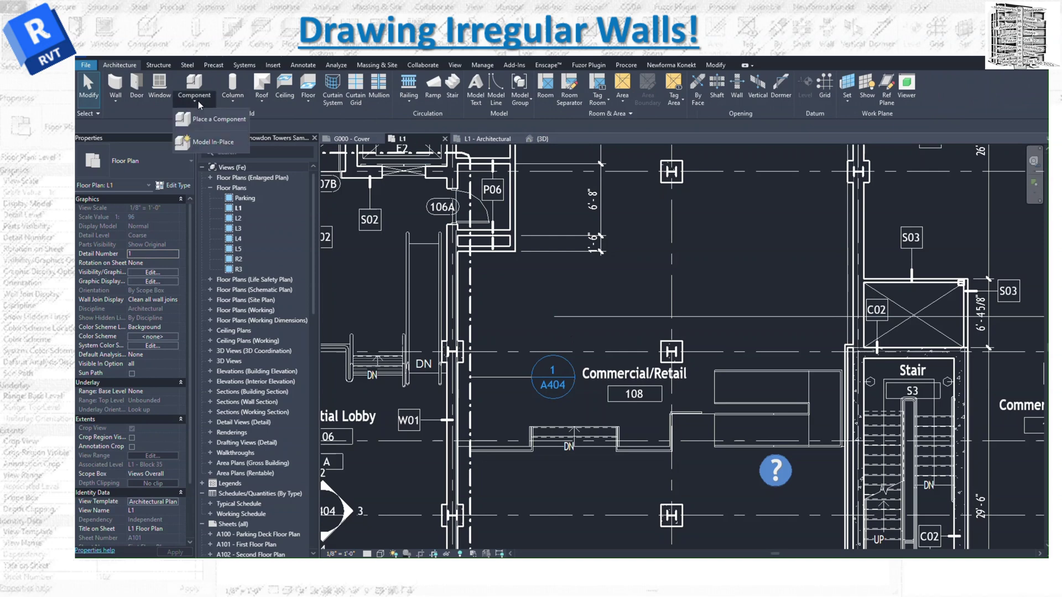
pyautogui.click(214, 142)
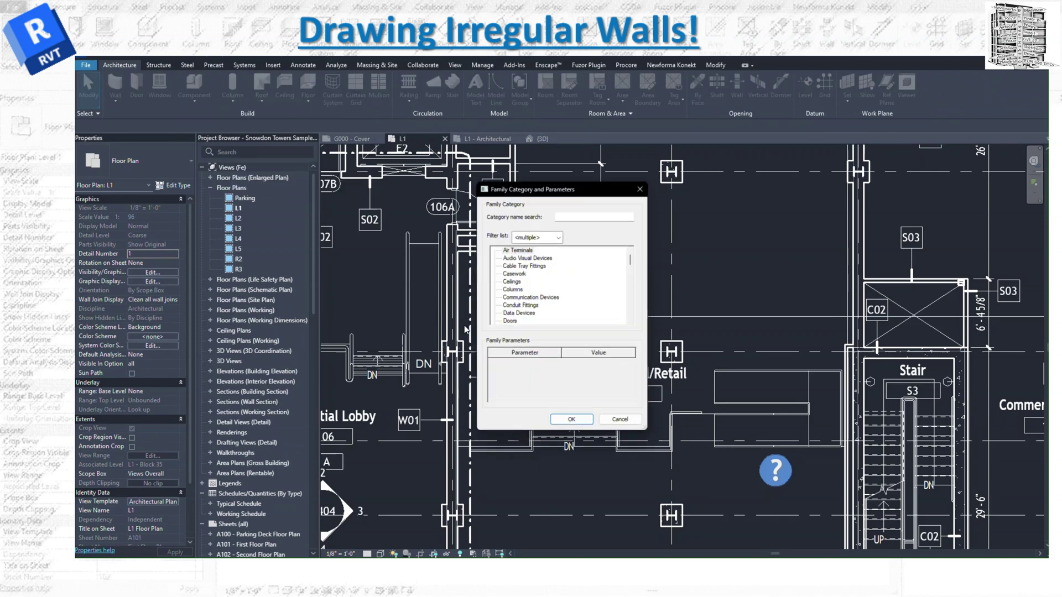
# Choose Walls as the category and name the family 'WALL IRR 108'.
pyautogui.scroll(-2, 553, 290)
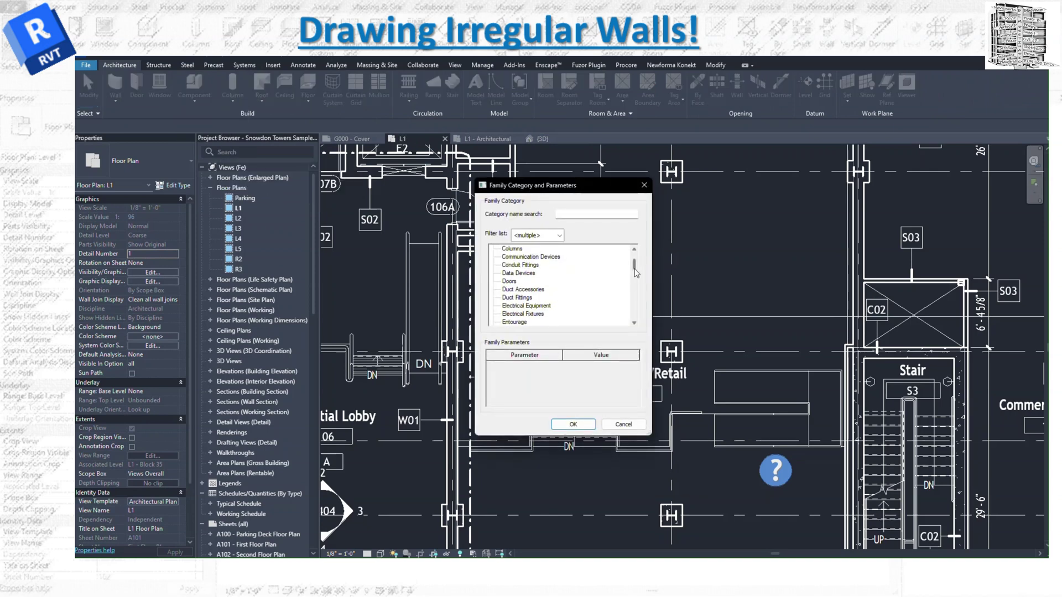
pyautogui.moveTo(635, 270); pyautogui.dragTo(634, 324)
pyautogui.click(510, 315)
pyautogui.click(575, 425)
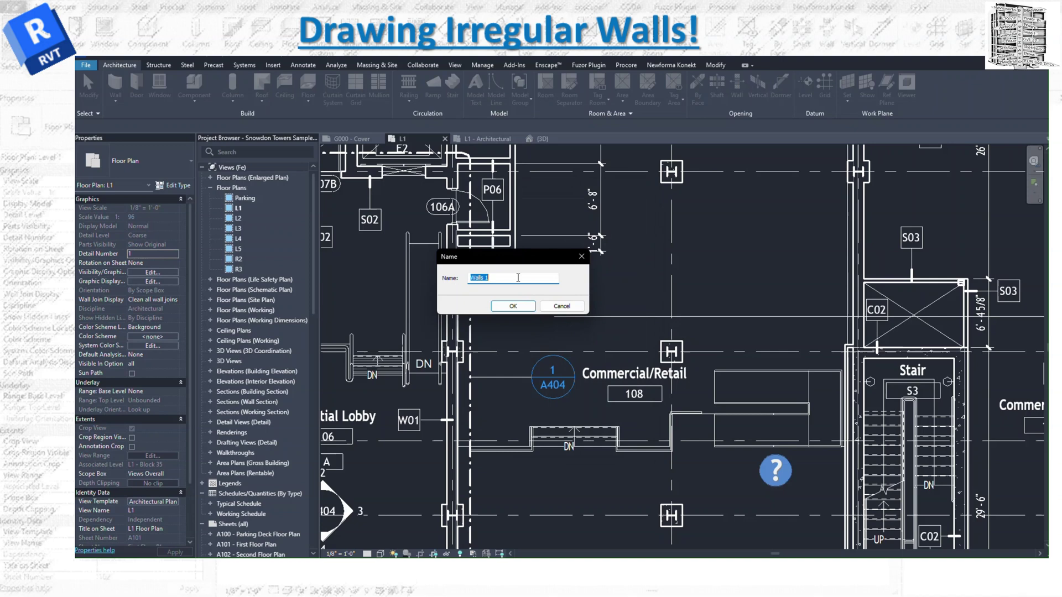
pyautogui.write('wALL irr rOOM 108')
pyautogui.moveTo(506, 277); pyautogui.dragTo(479, 276)
pyautogui.write('WALL IRR 108')
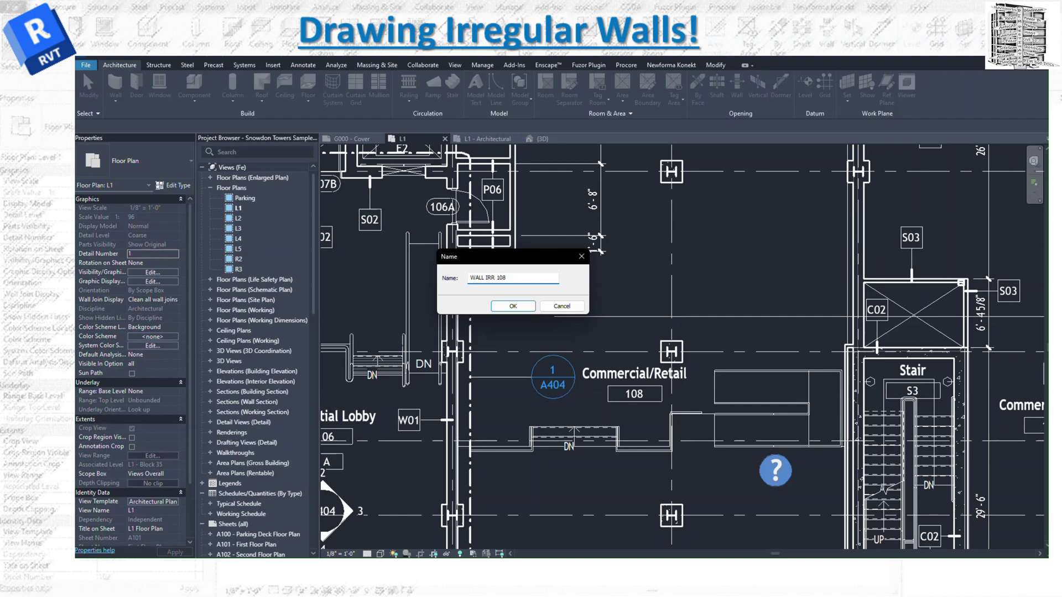
pyautogui.click(512, 306)
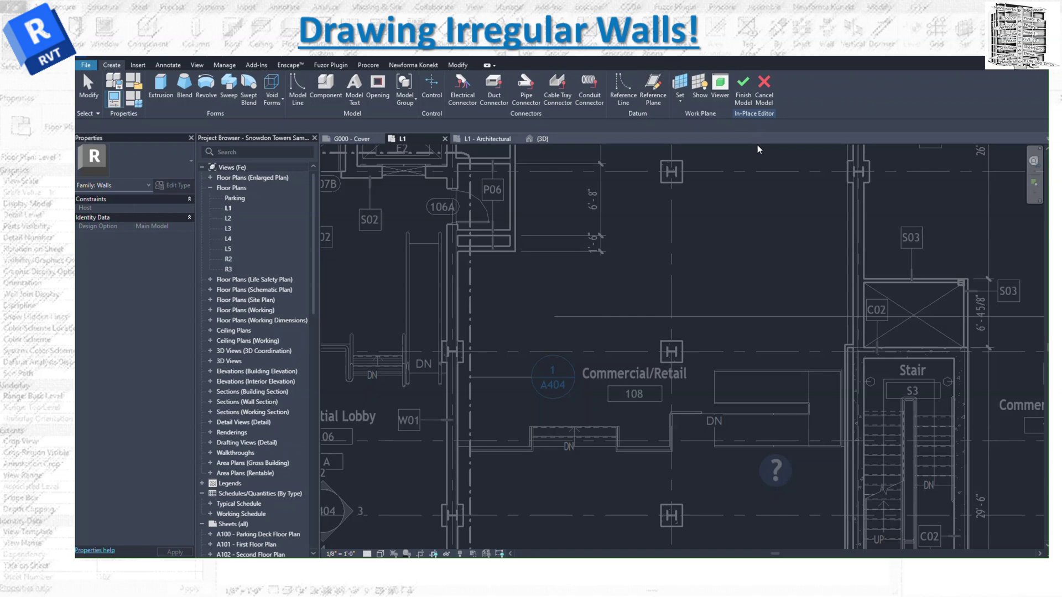
# Start a solid extrusion, leaving its subcategory set to <None>.
pyautogui.click(157, 90)
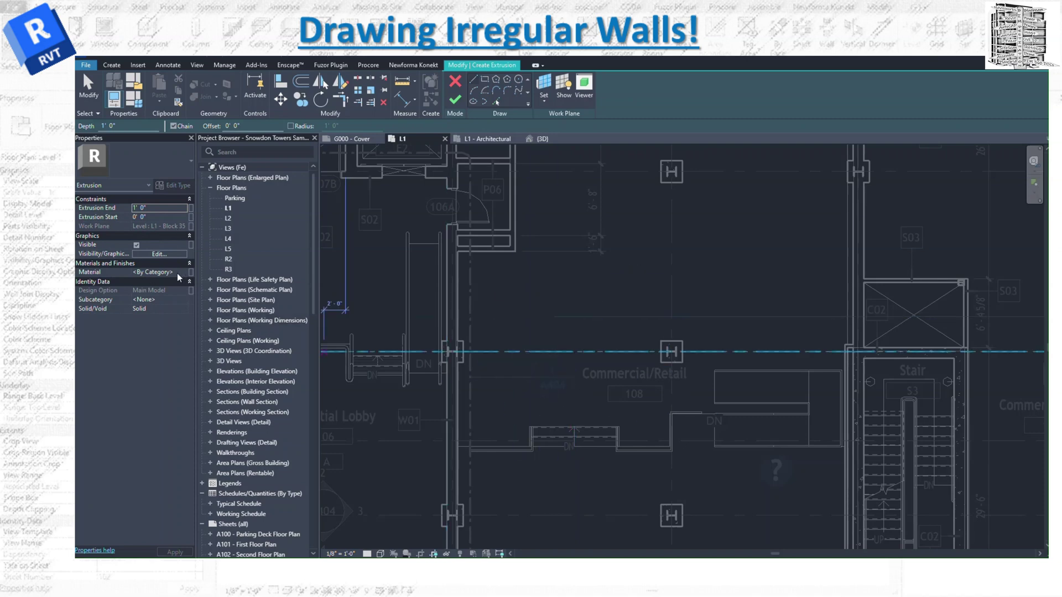
pyautogui.click(184, 300)
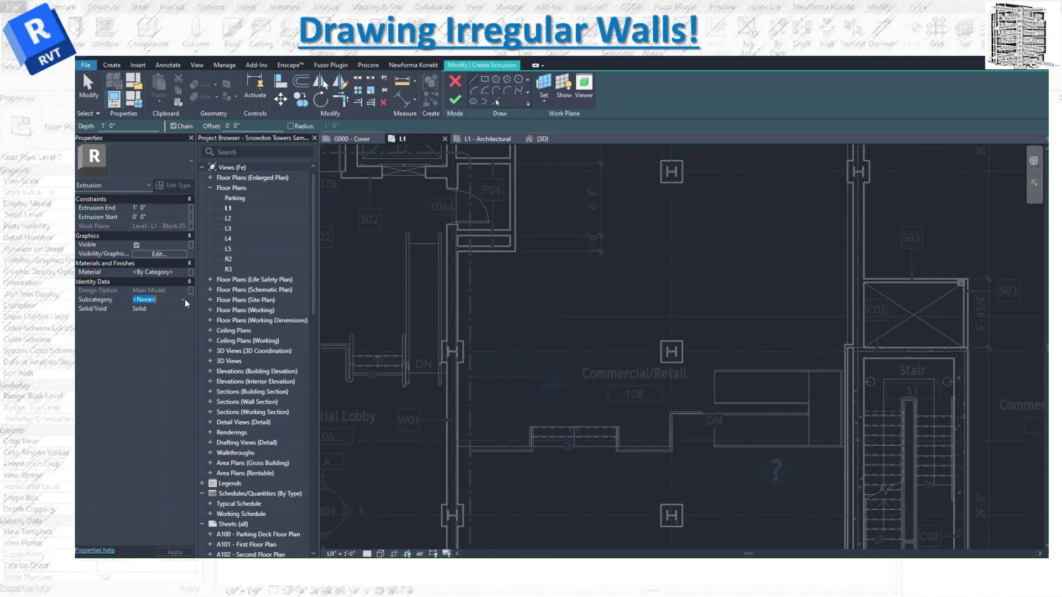
pyautogui.click(185, 300)
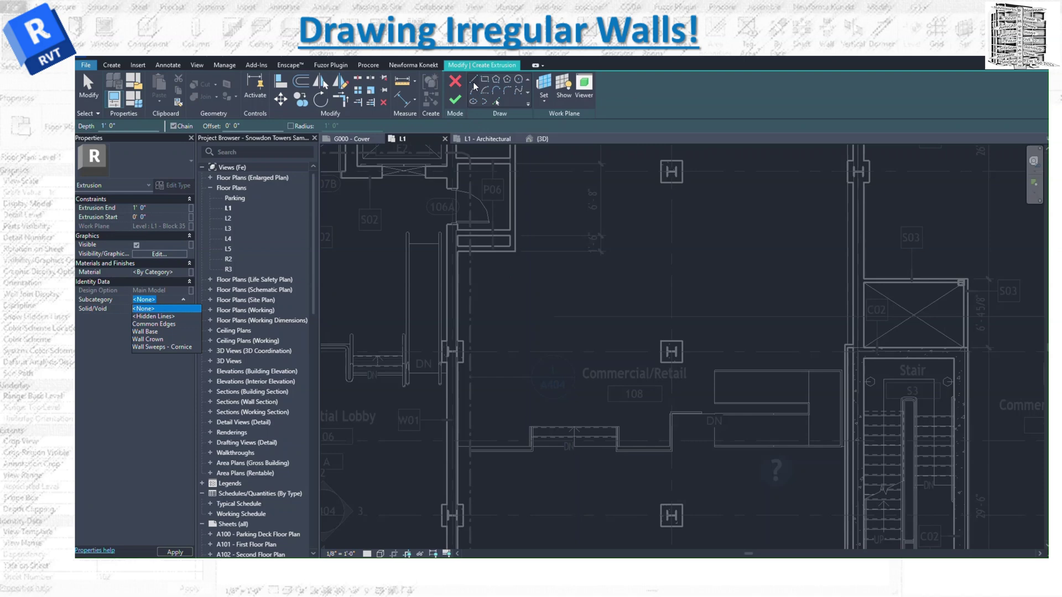
pyautogui.click(514, 394)
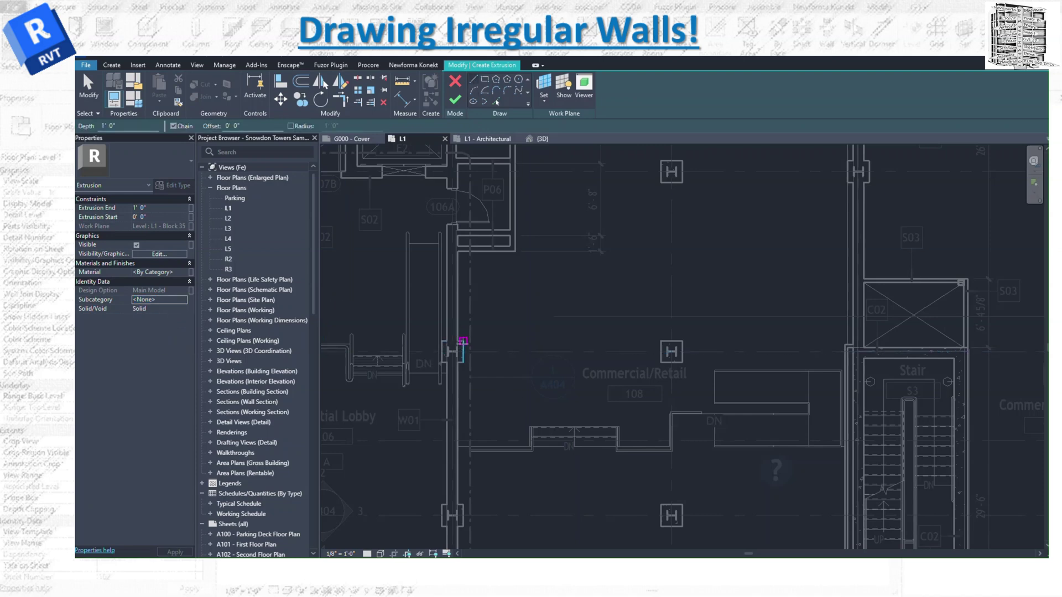
# Trace the tapered outline from the wall corner, starting with an 18'-4" edge, and finish the extrusion.
pyautogui.click(463, 341)
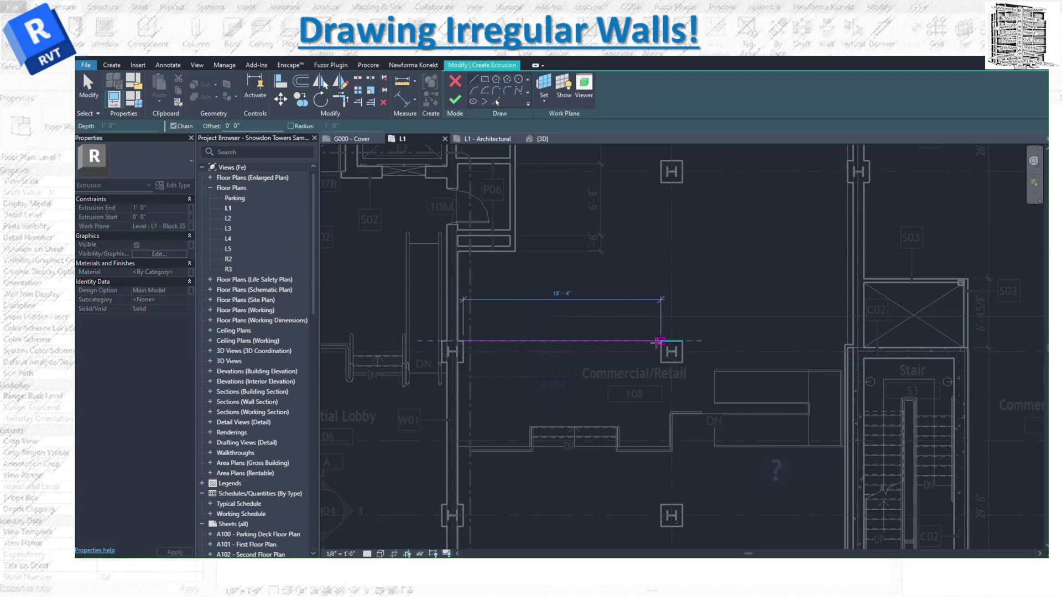
pyautogui.click(661, 341)
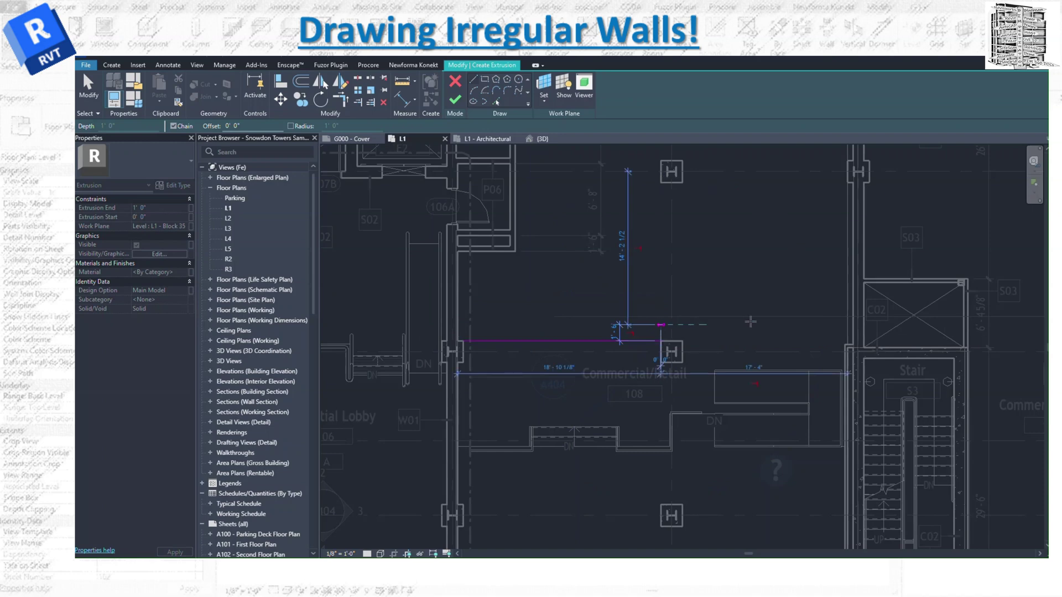
pyautogui.click(661, 325)
pyautogui.click(764, 324)
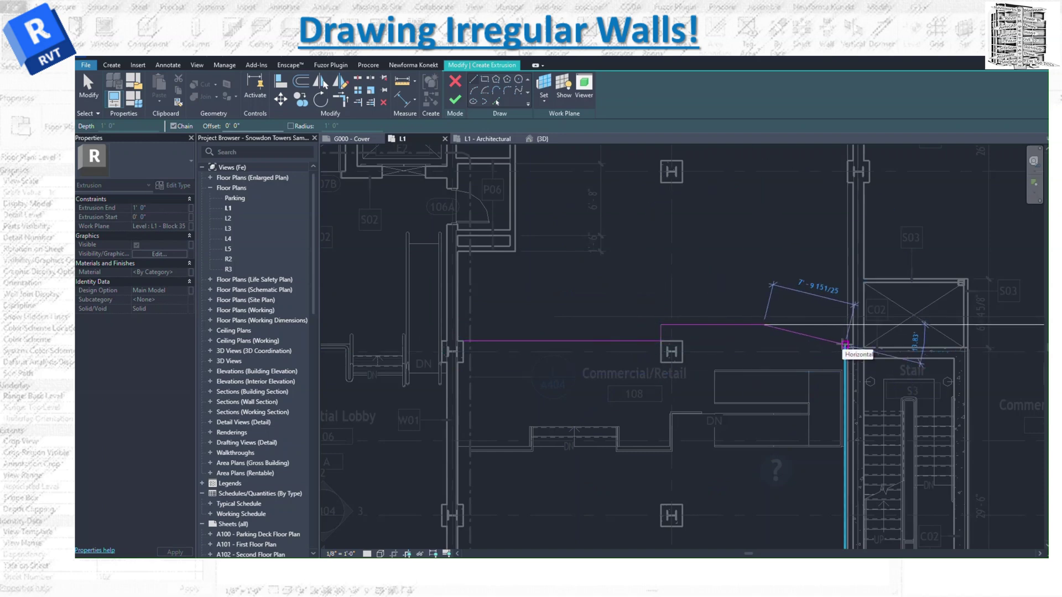
pyautogui.click(844, 347)
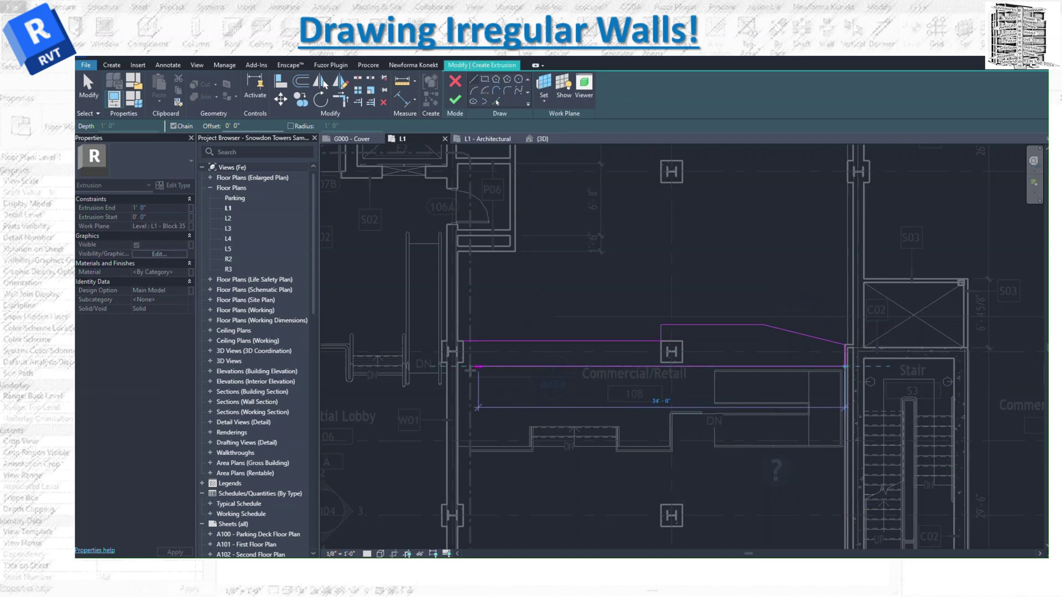
pyautogui.click(501, 366)
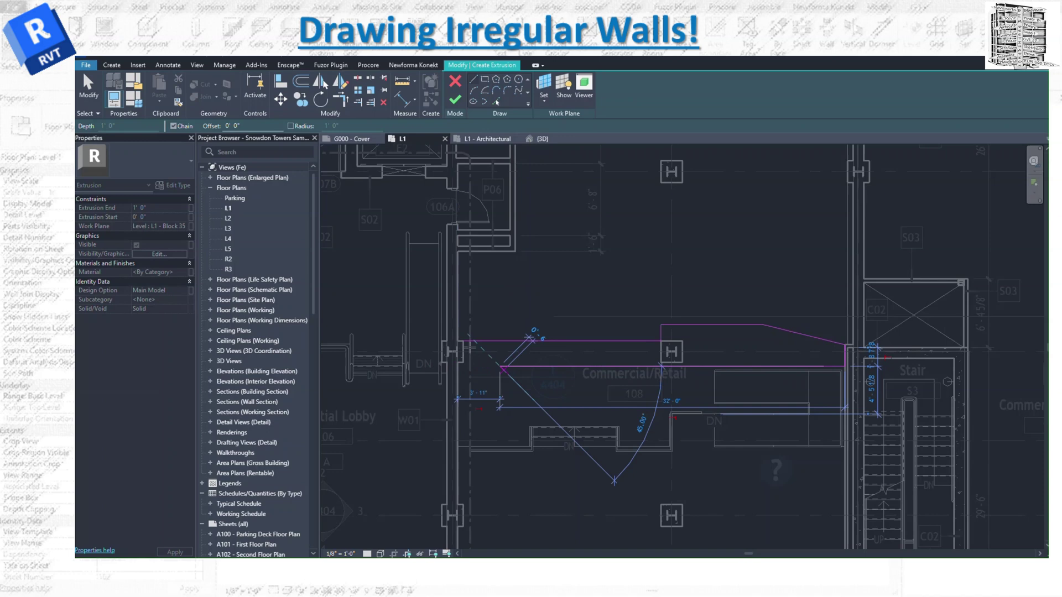
pyautogui.click(527, 385)
pyautogui.click(673, 159)
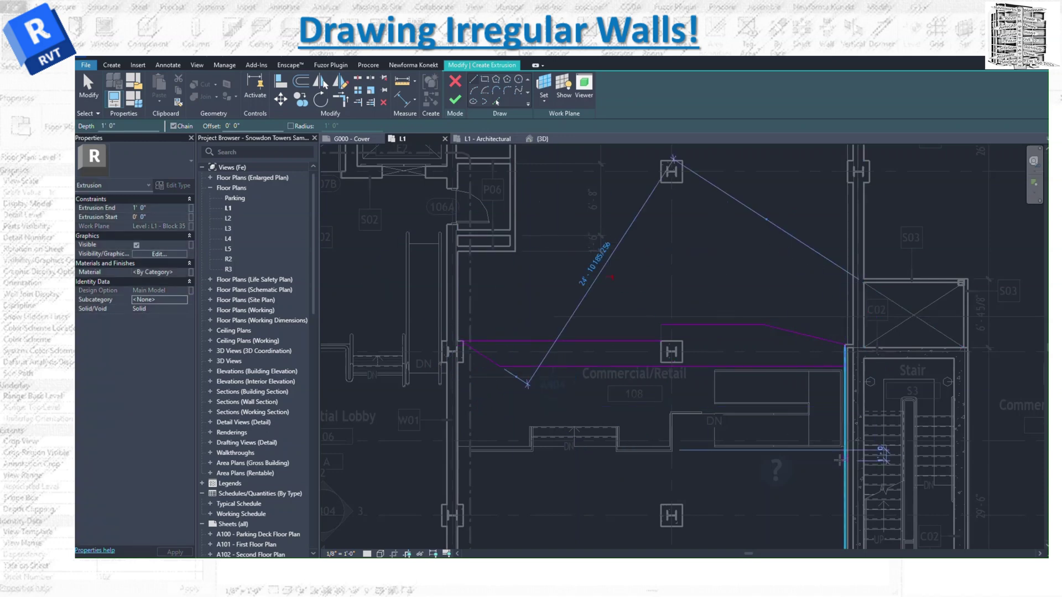
pyautogui.click(454, 99)
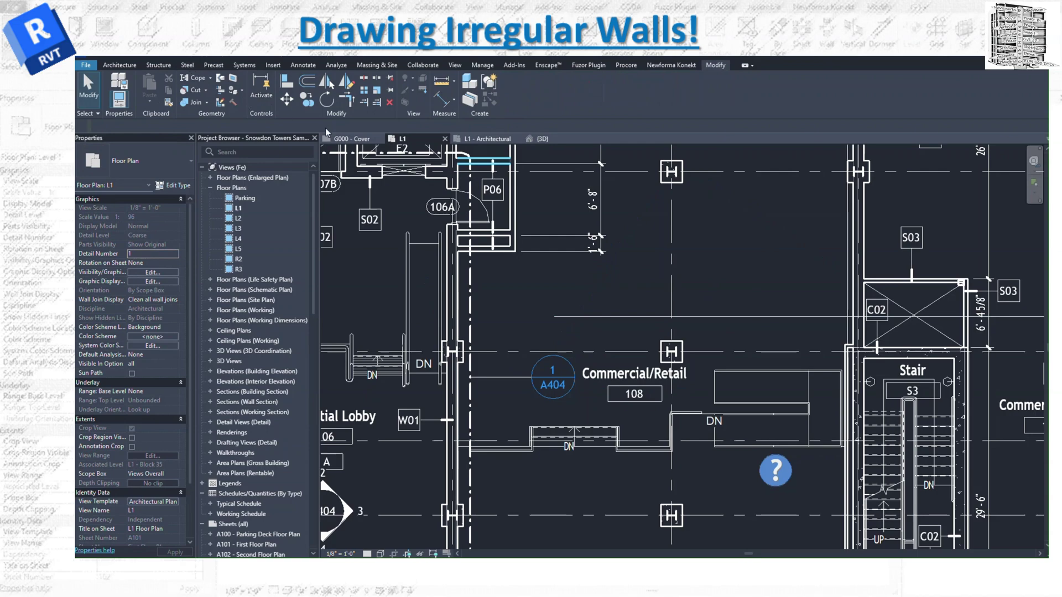
# In the L1 - Architectural plan, place a 36" x 84" door in the irregular wall.
pyautogui.click(497, 140)
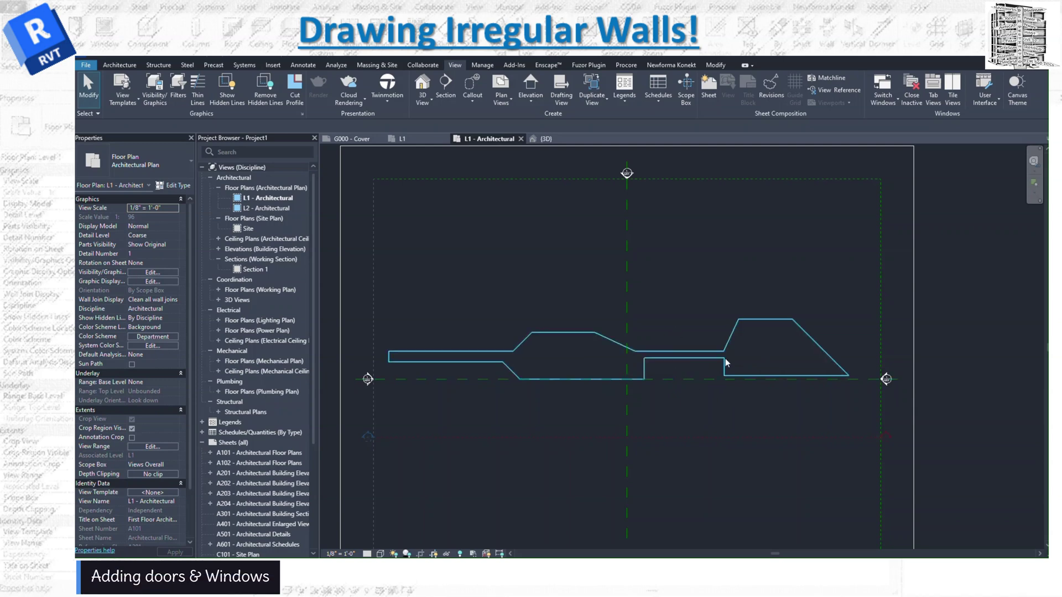
pyautogui.click(123, 65)
pyautogui.click(138, 86)
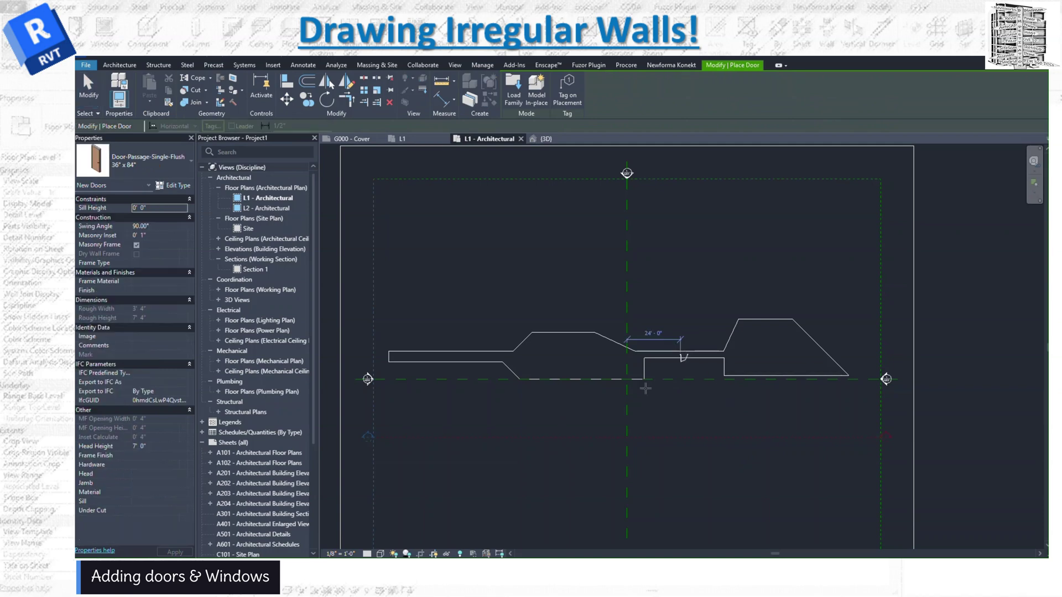
pyautogui.click(683, 359)
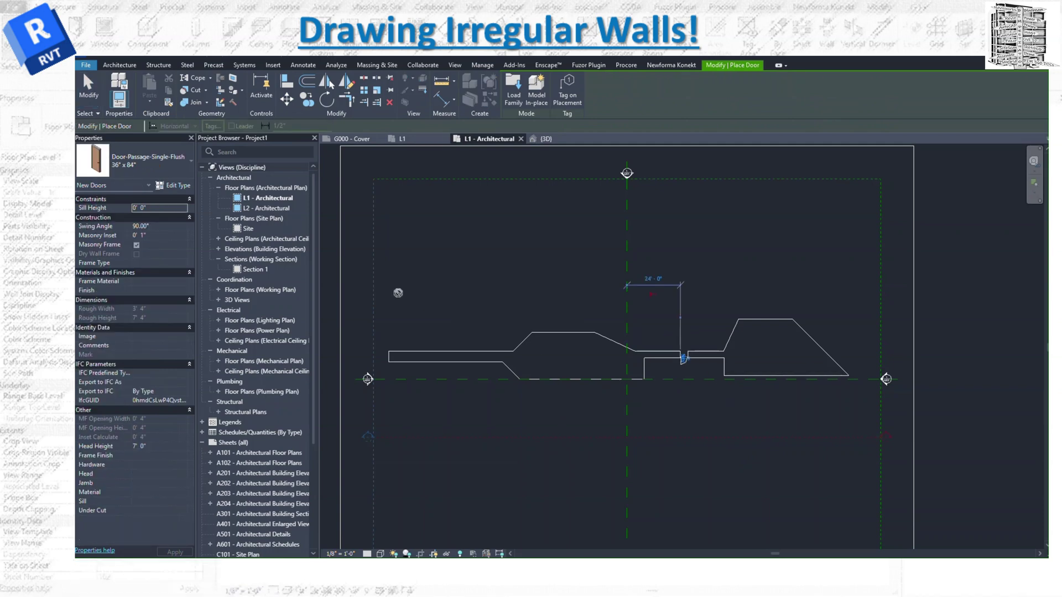
# Place a 36" x 48" fixed window in the narrow wall section.
pyautogui.click(120, 65)
pyautogui.click(160, 84)
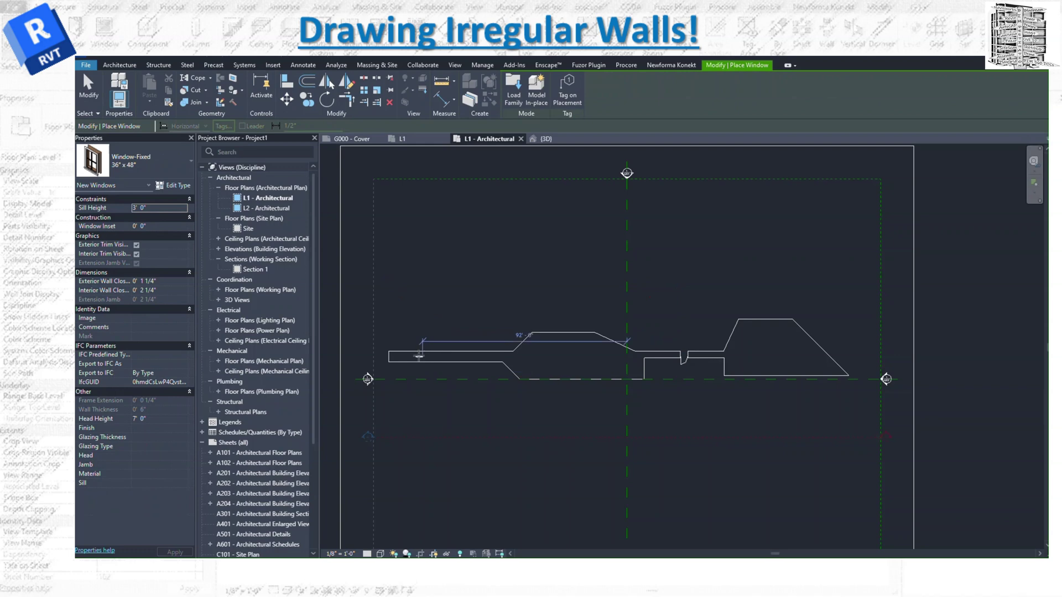
pyautogui.click(476, 358)
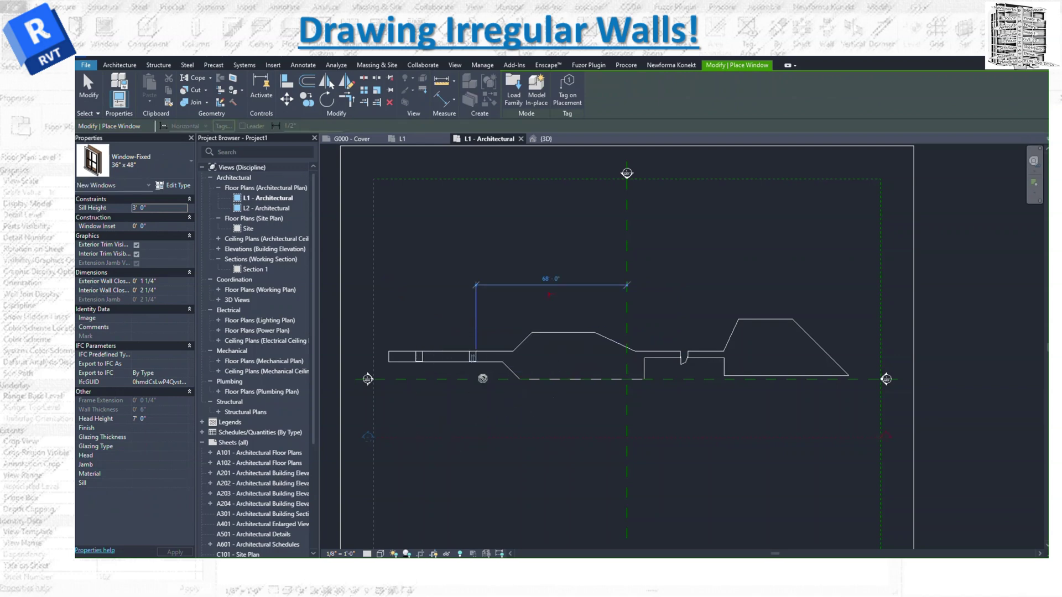
# Switch to the {3D} view and pan to frame the walls with their door and windows.
pyautogui.click(541, 140)
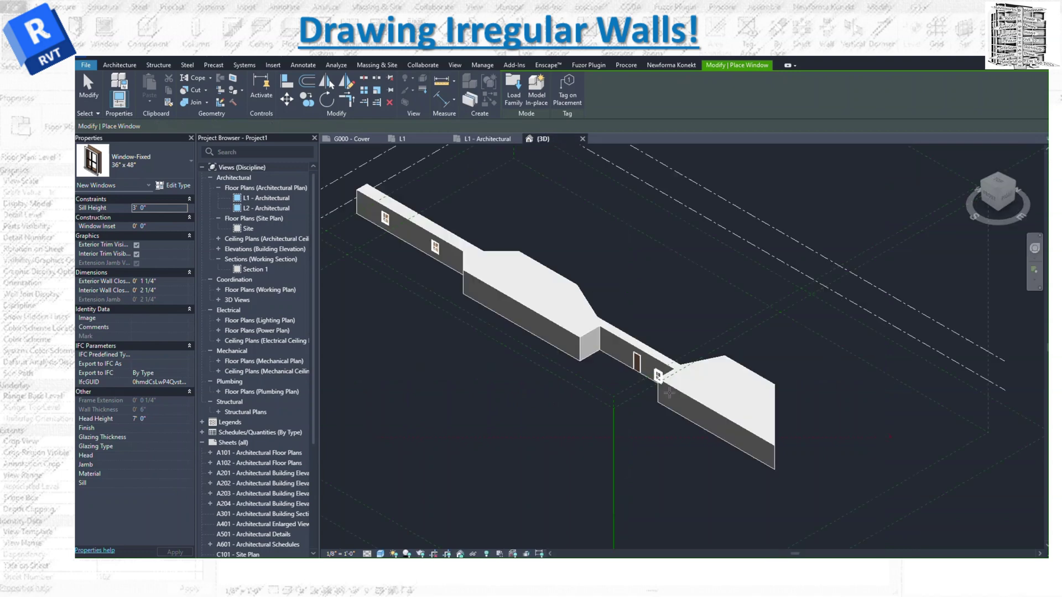
pyautogui.moveTo(582, 396); pyautogui.dragTo(607, 339, button='middle')
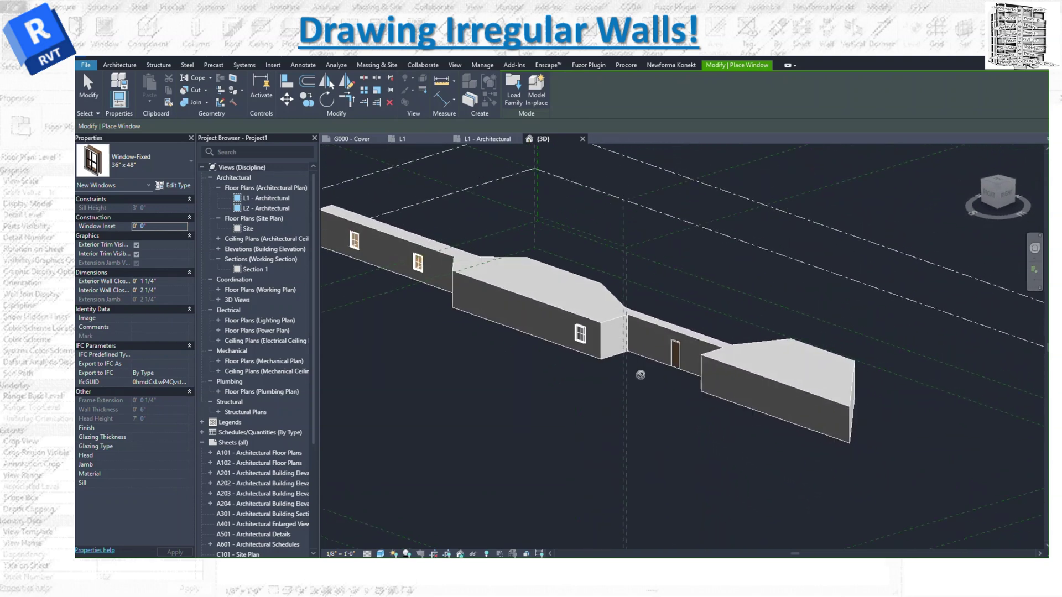